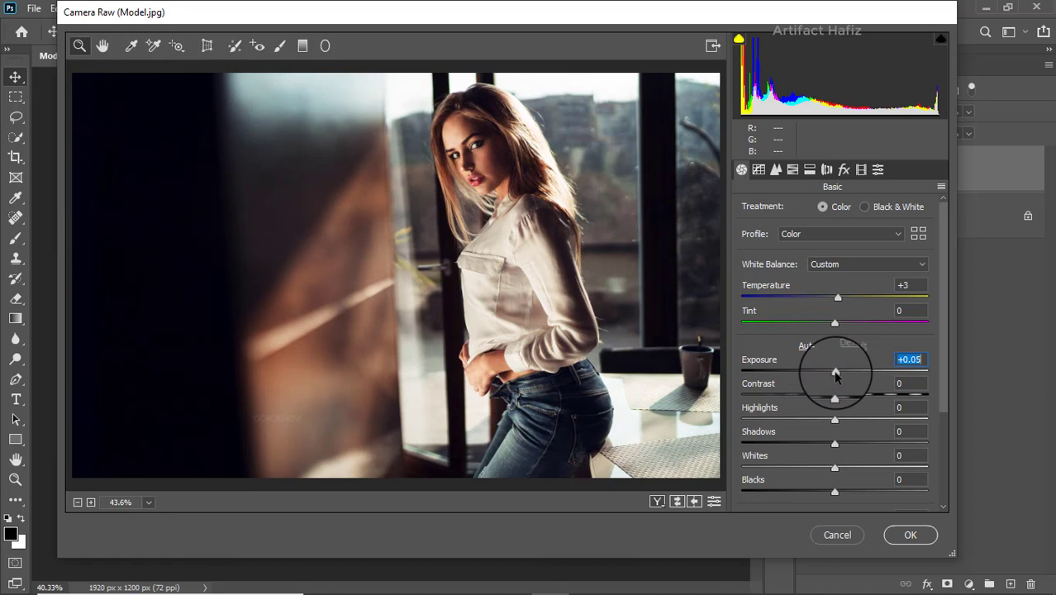
Set Exposure to -0.10, Contrast to -14, Highlights to -22, Shadows to -17, Whites to +43 and Blacks to +24.
drag(835, 374, 832, 374)
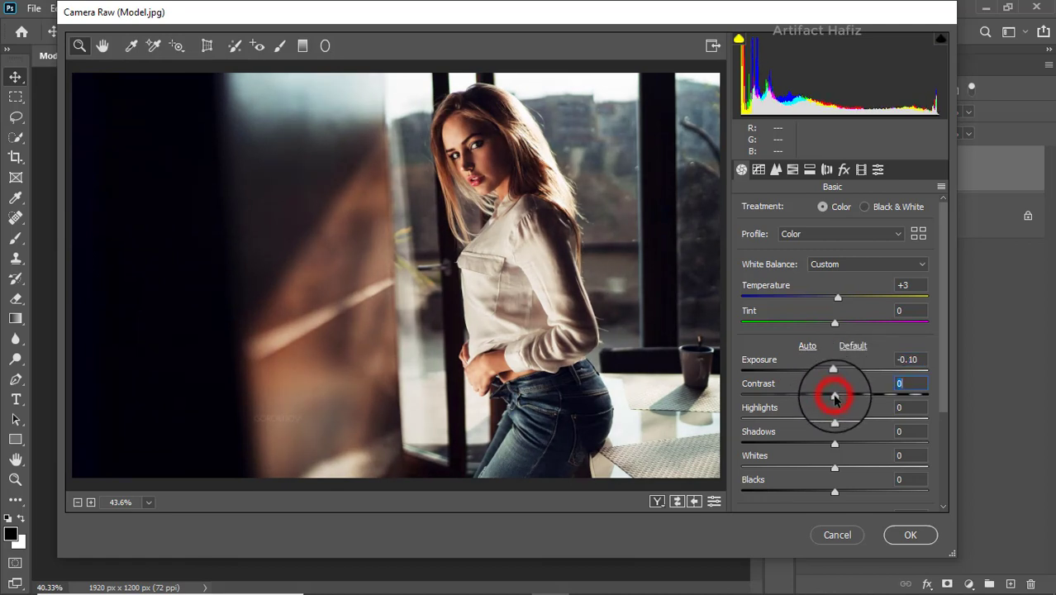
drag(834, 397, 857, 489)
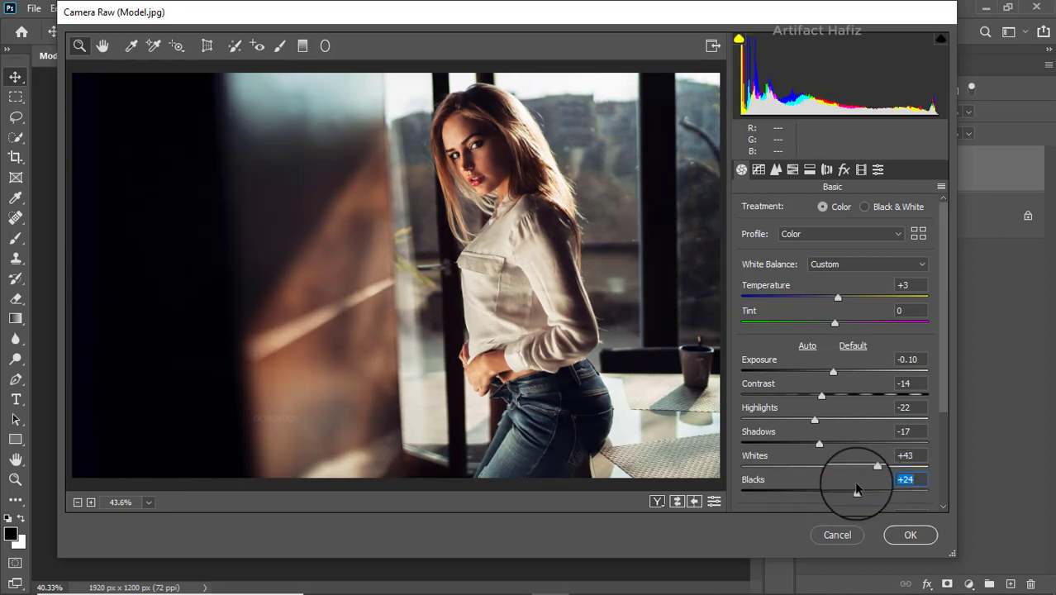
Set Texture to +6, Clarity to -5, Dehaze to +6, Vibrance to +23 and Saturation to -9 in the basic adjustments.
scroll(793, 351, down, 3)
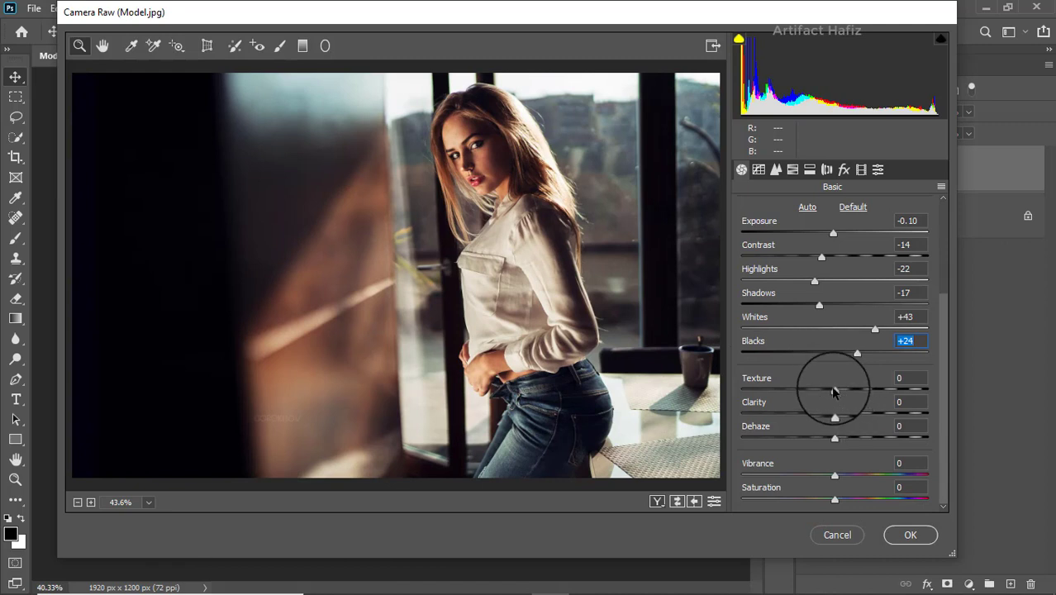
drag(834, 394, 831, 432)
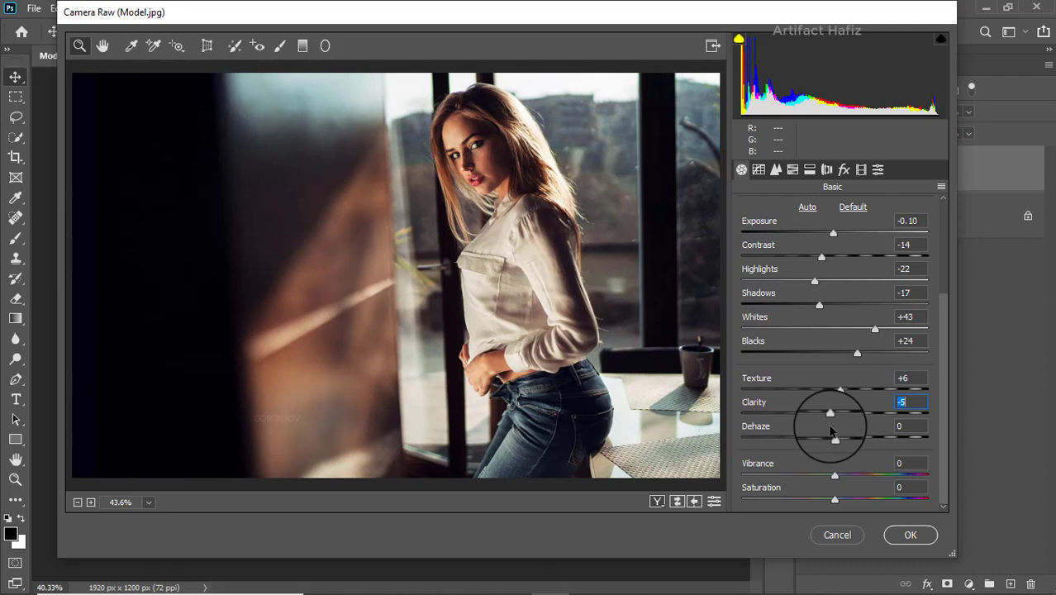
mouse_move(834, 438)
mouse_down()
mouse_move(856, 442)
mouse_move(829, 436)
mouse_move(855, 439)
mouse_move(842, 439)
mouse_up()
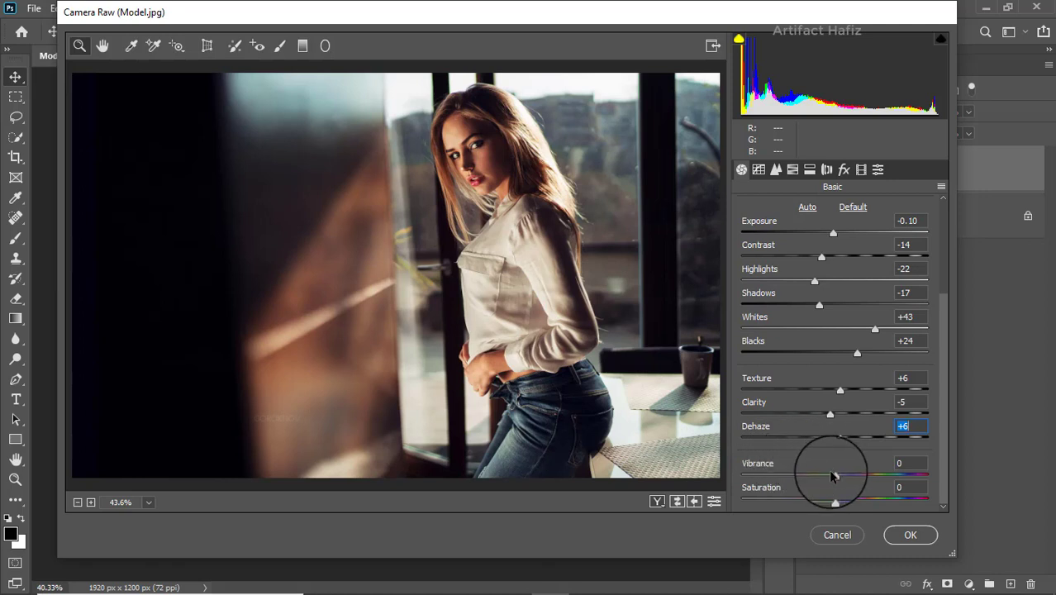
drag(830, 476, 826, 501)
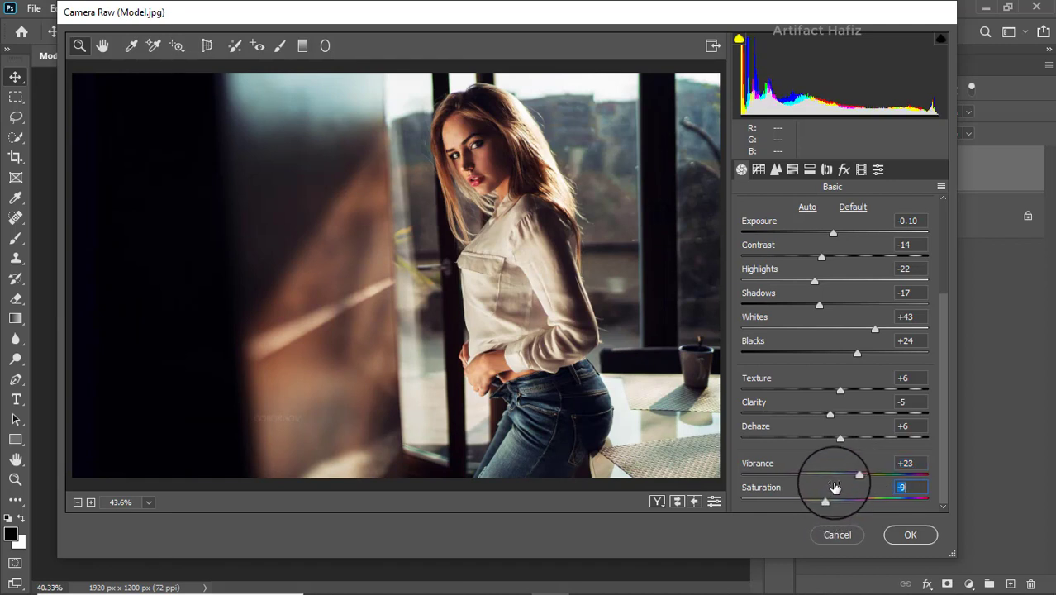
Move the highlight endpoint of the Red channel's point tone curve to input 252, output 253.
click(759, 170)
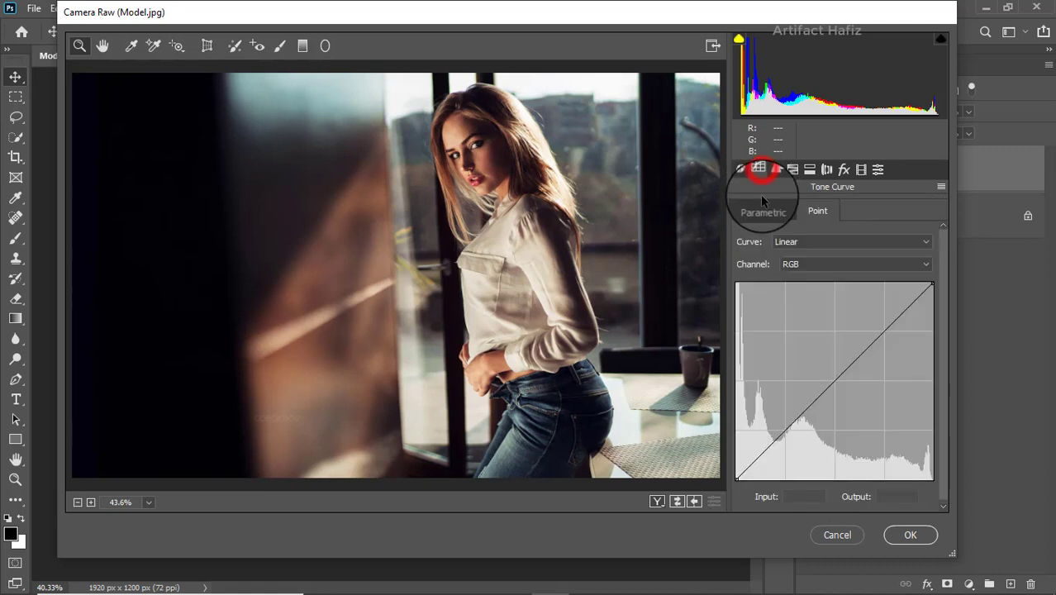
click(791, 265)
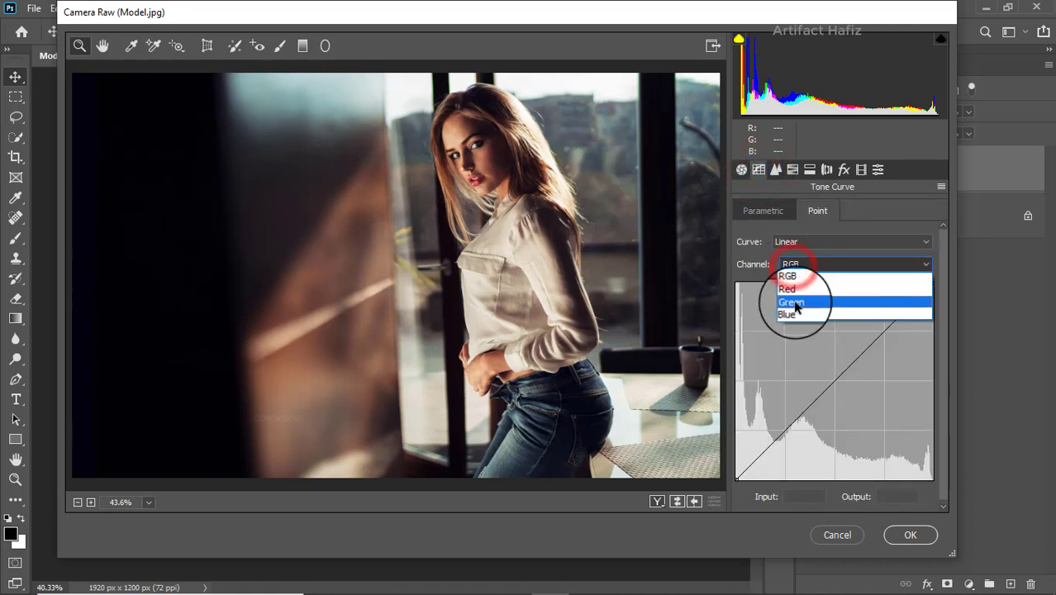
click(791, 295)
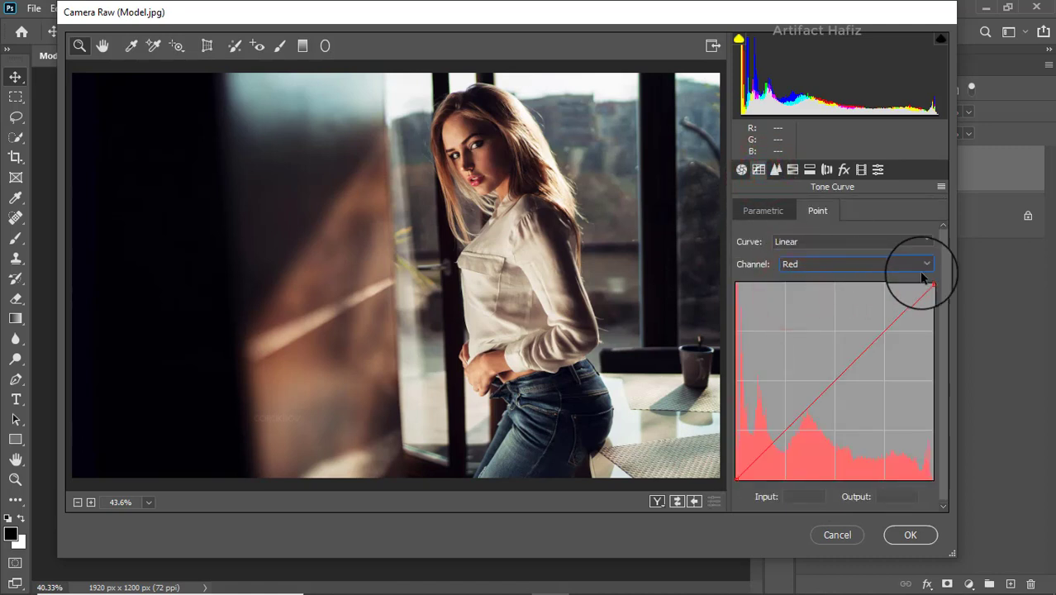
drag(931, 283, 930, 285)
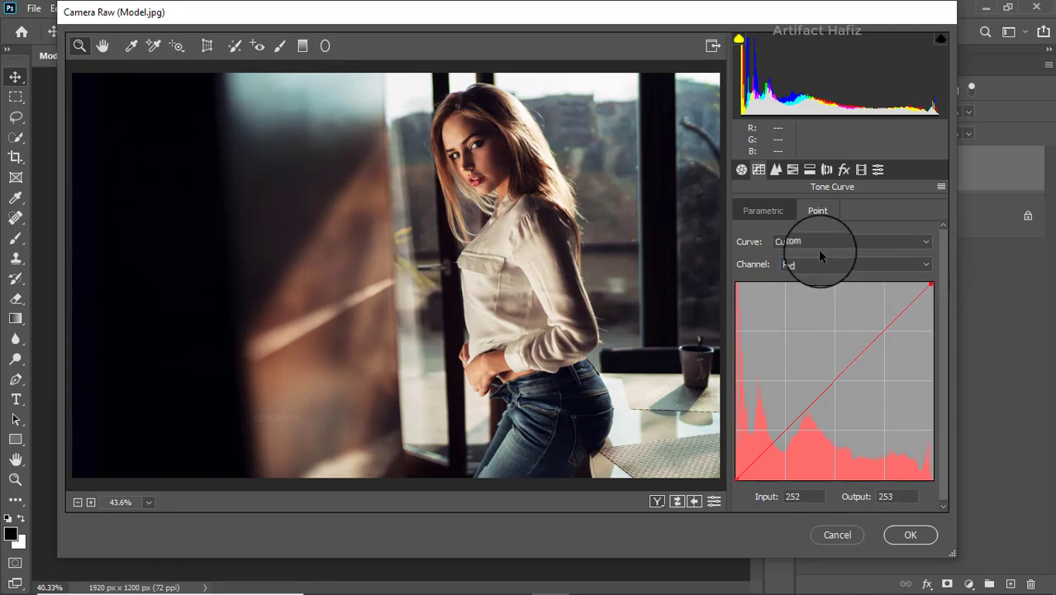
Move the highlight endpoints of the Green and Blue channels' point tone curves to input 251, output 252.
click(804, 264)
click(807, 291)
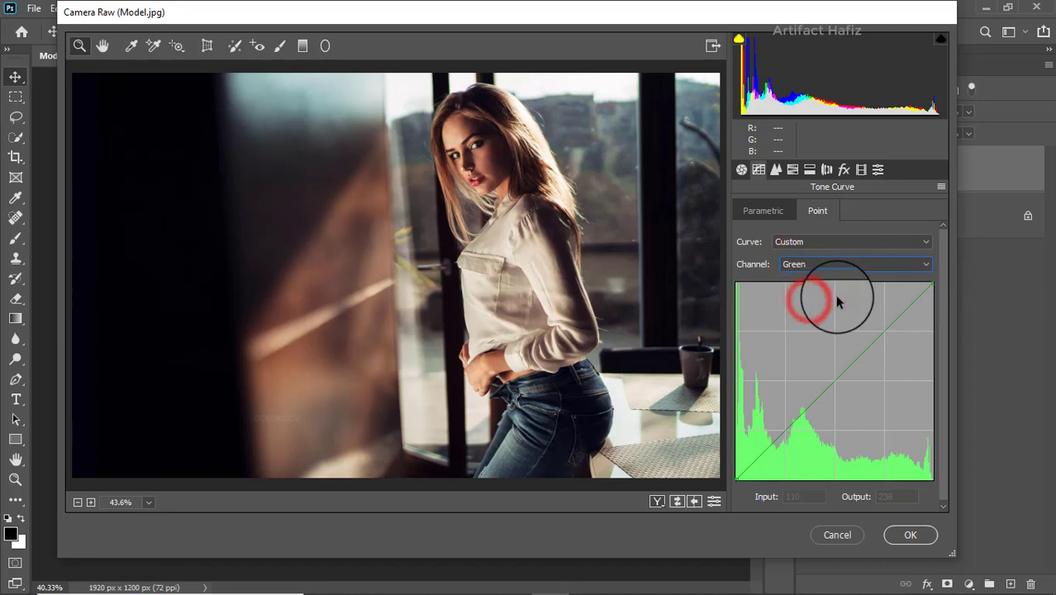
click(931, 283)
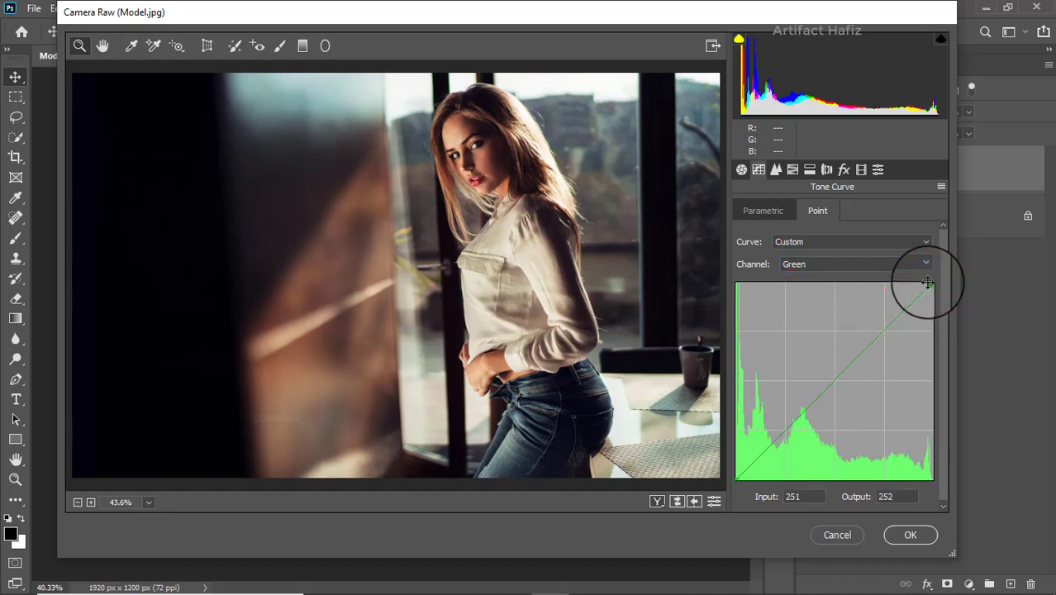
click(867, 265)
click(851, 307)
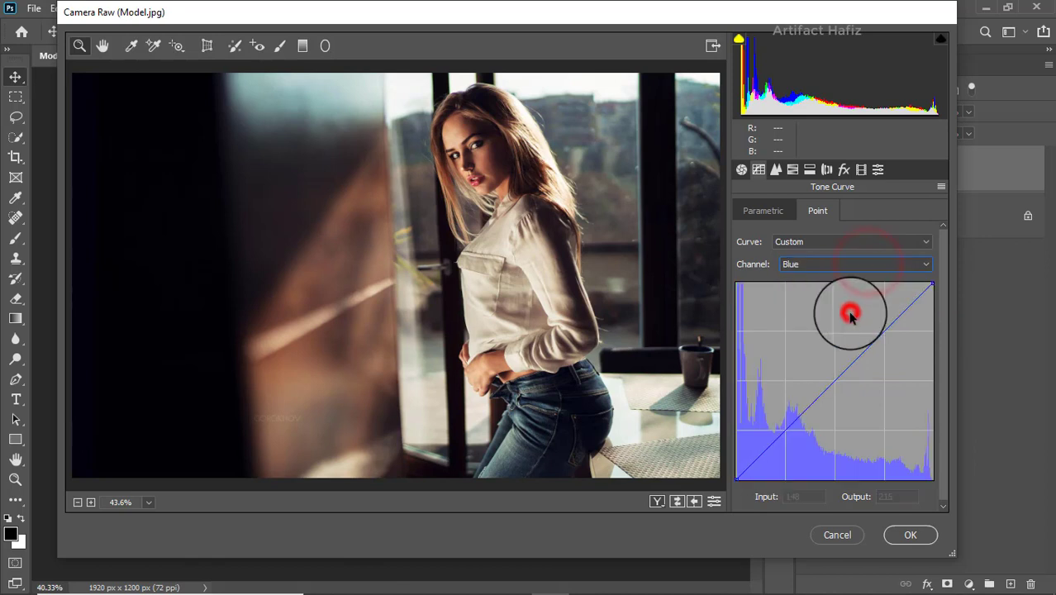
click(931, 284)
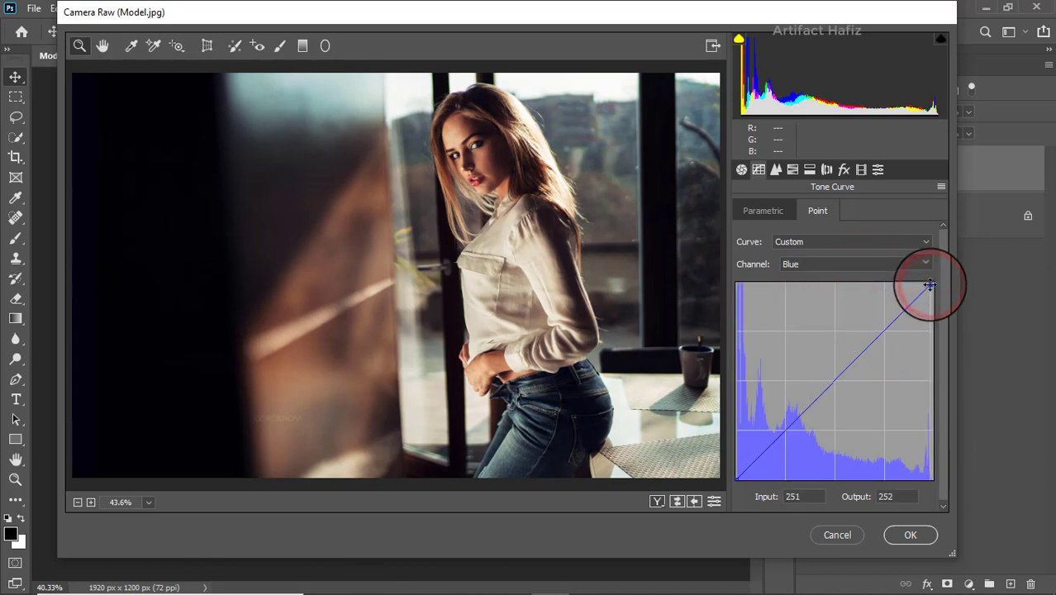
Set the sharpening amount to 16 and the luminance noise reduction to 8.
click(775, 169)
click(748, 235)
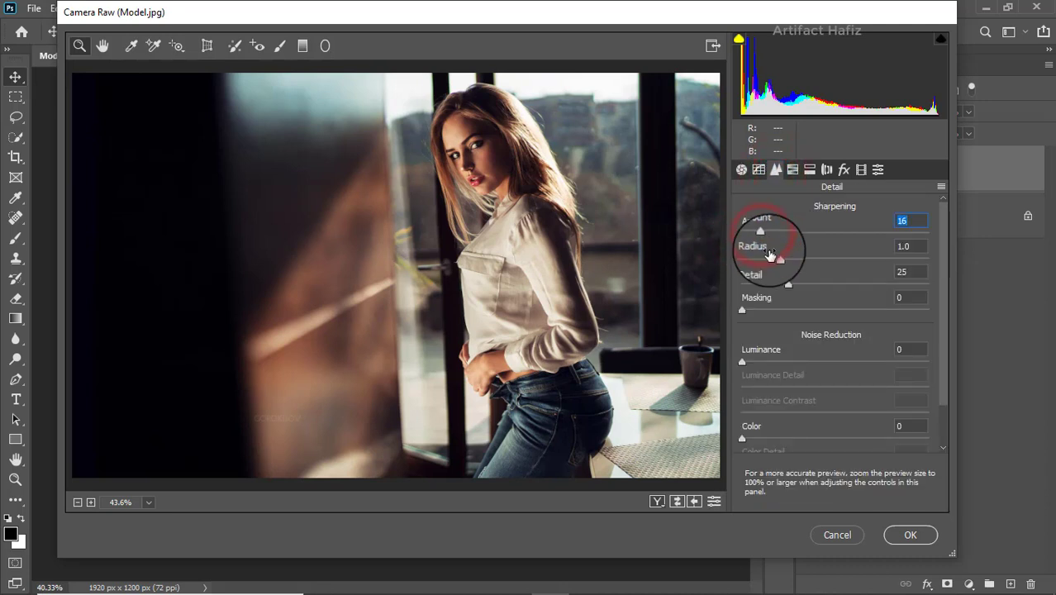
drag(743, 361, 758, 365)
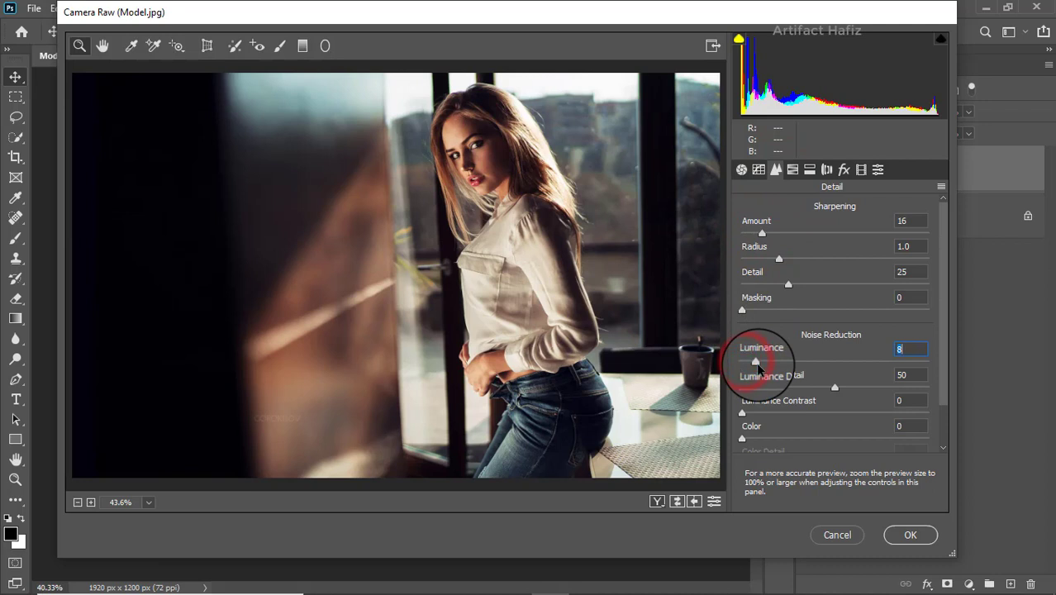
Set the HSL saturation of Reds to +3, Oranges -12, Yellows -27, Greens -42, Aquas +20 and Blues +28.
click(791, 170)
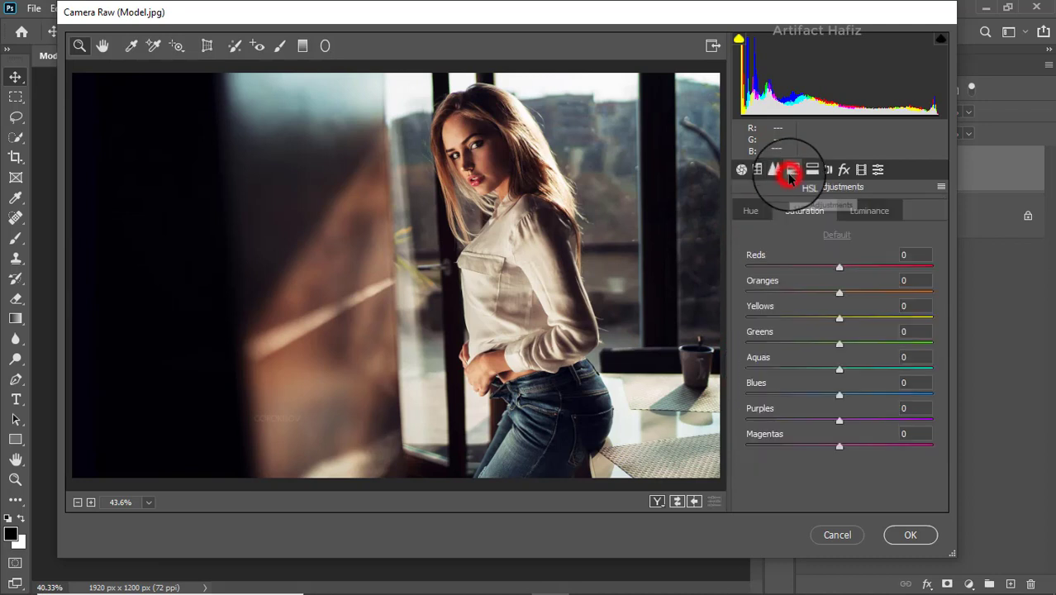
click(803, 211)
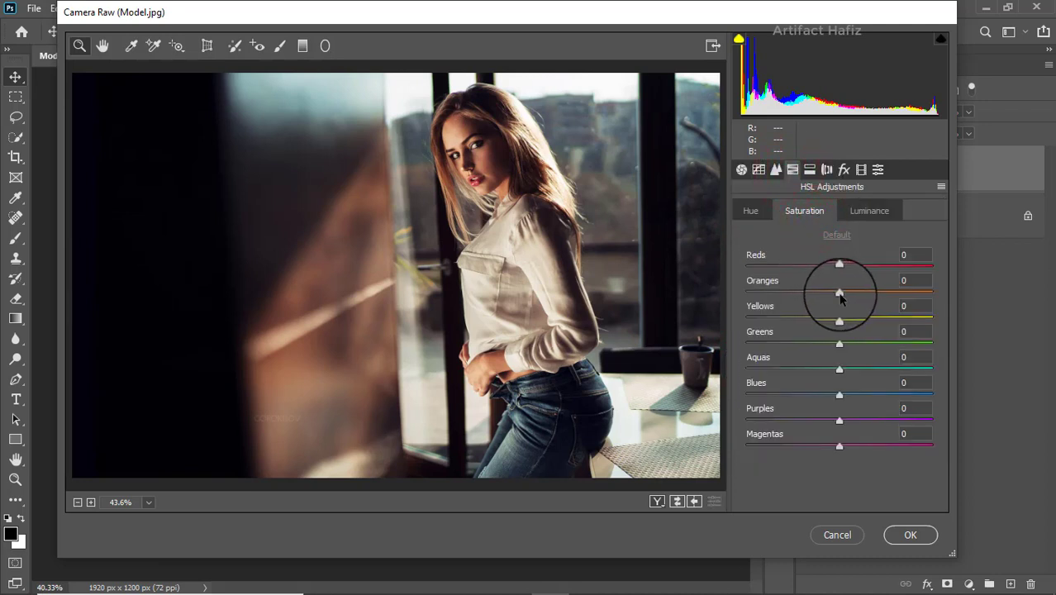
drag(840, 295, 842, 266)
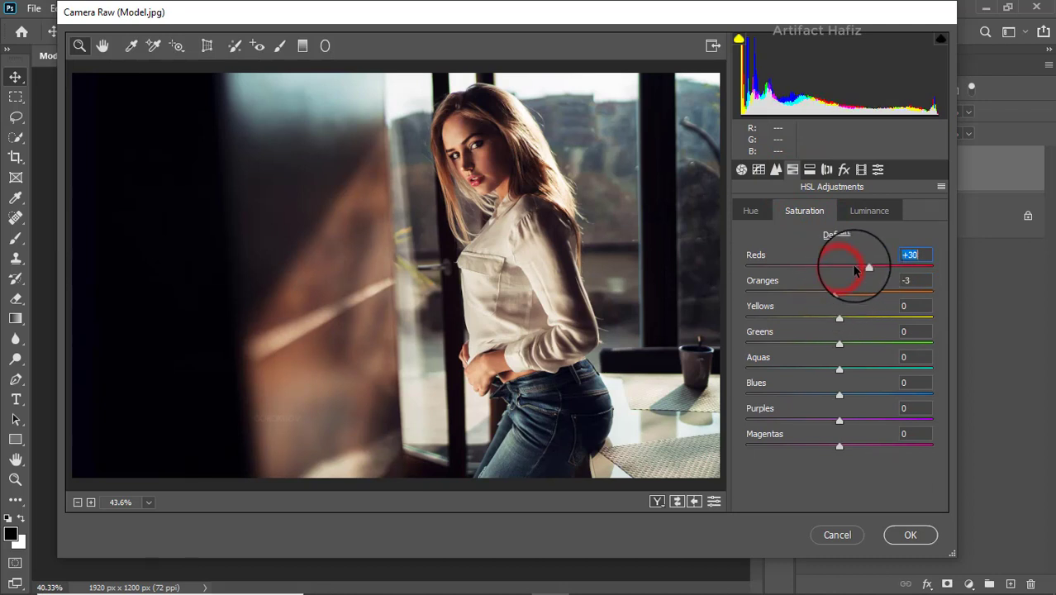
click(838, 319)
drag(838, 320, 863, 395)
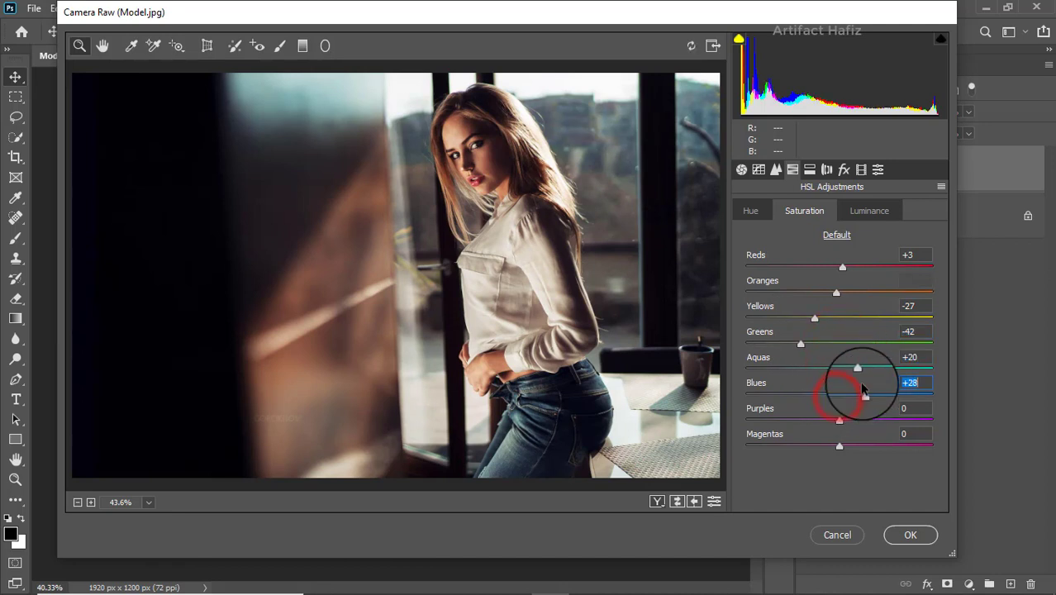
drag(836, 294, 825, 296)
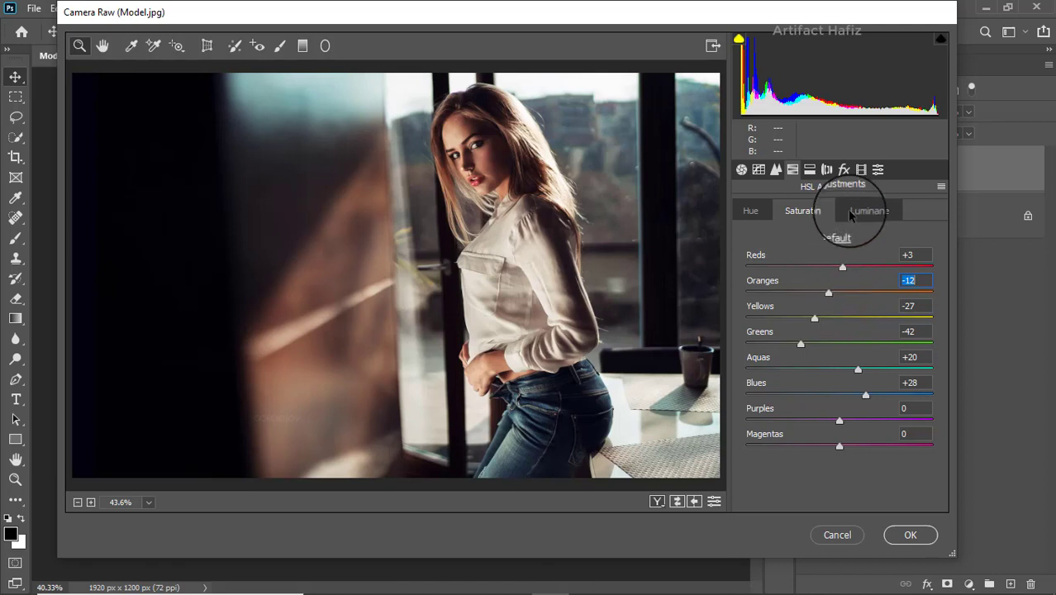
Set HSL luminance to Oranges +10, Yellows -13, Aquas -13 and Blues -8, and HSL hue to Oranges +3 and Yellows -21.
click(849, 211)
drag(840, 294, 826, 322)
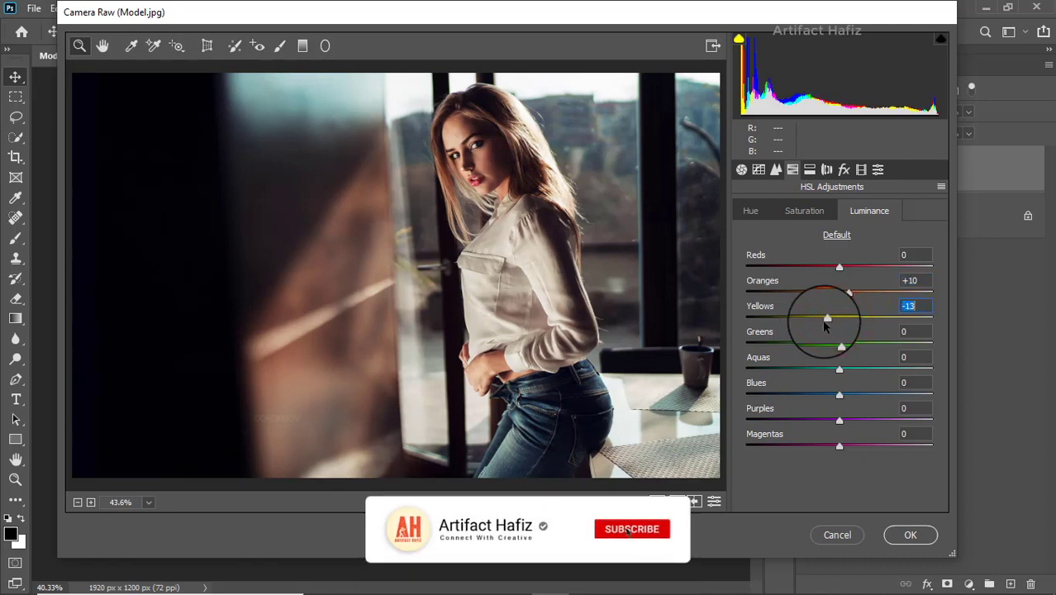
click(838, 345)
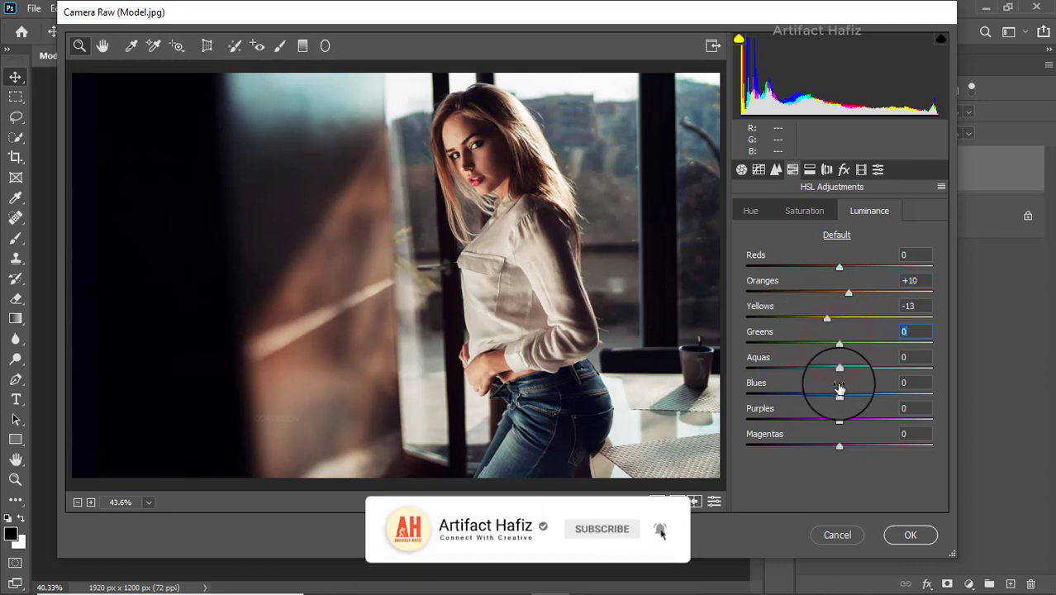
drag(838, 394, 831, 398)
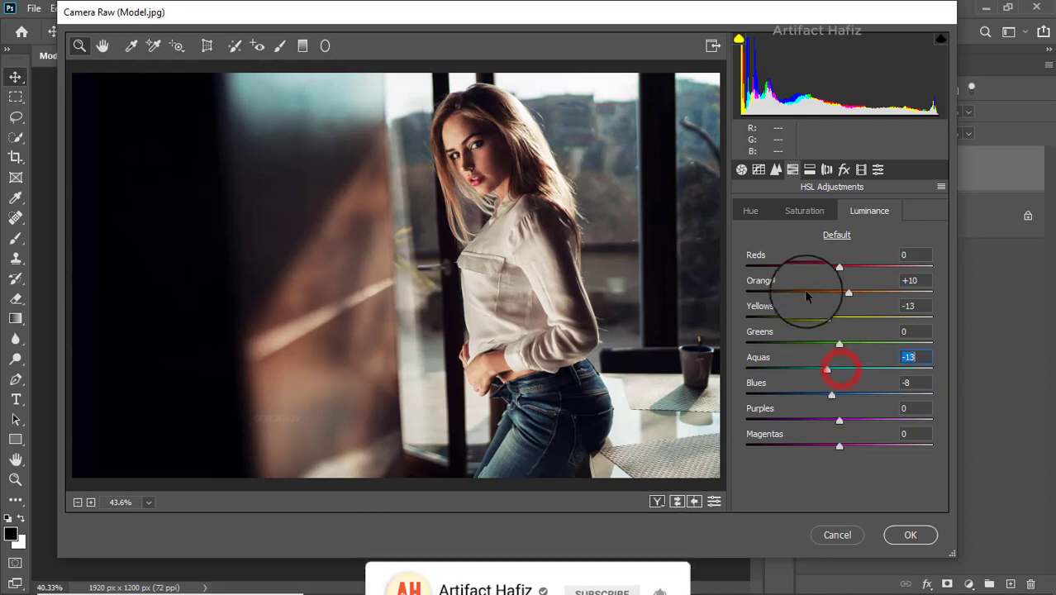
click(751, 212)
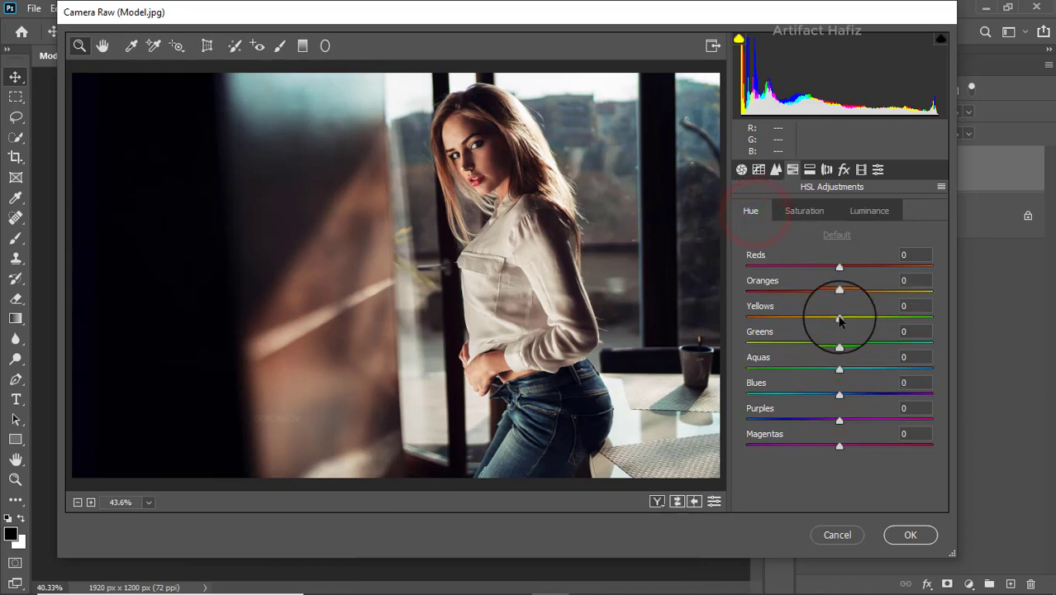
drag(840, 321, 827, 295)
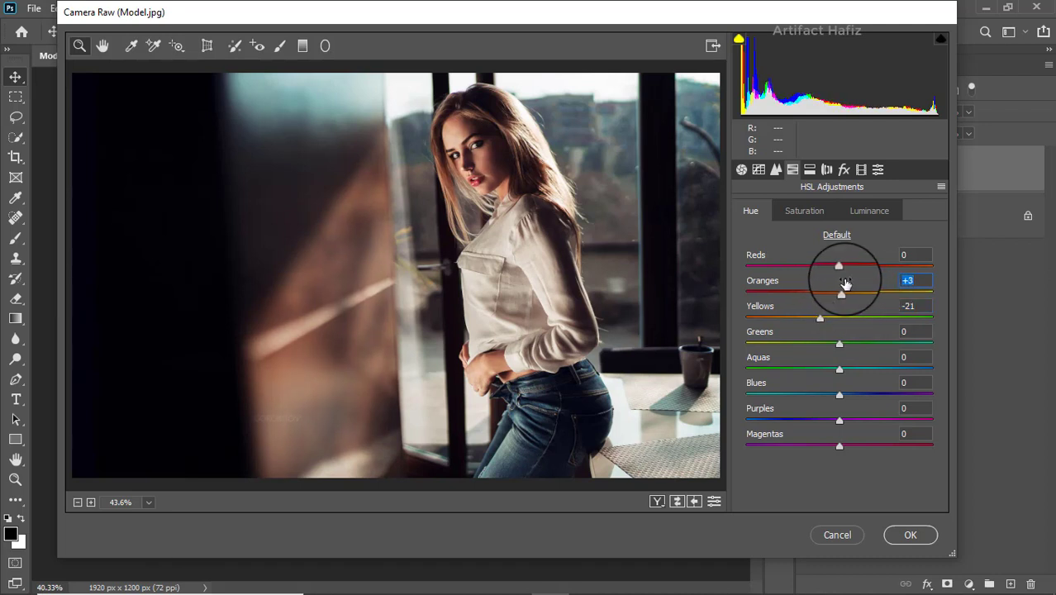
Split-tone the photo with shadows at hue 179, saturation 23 and highlights at hue 248, saturation 14.
click(809, 171)
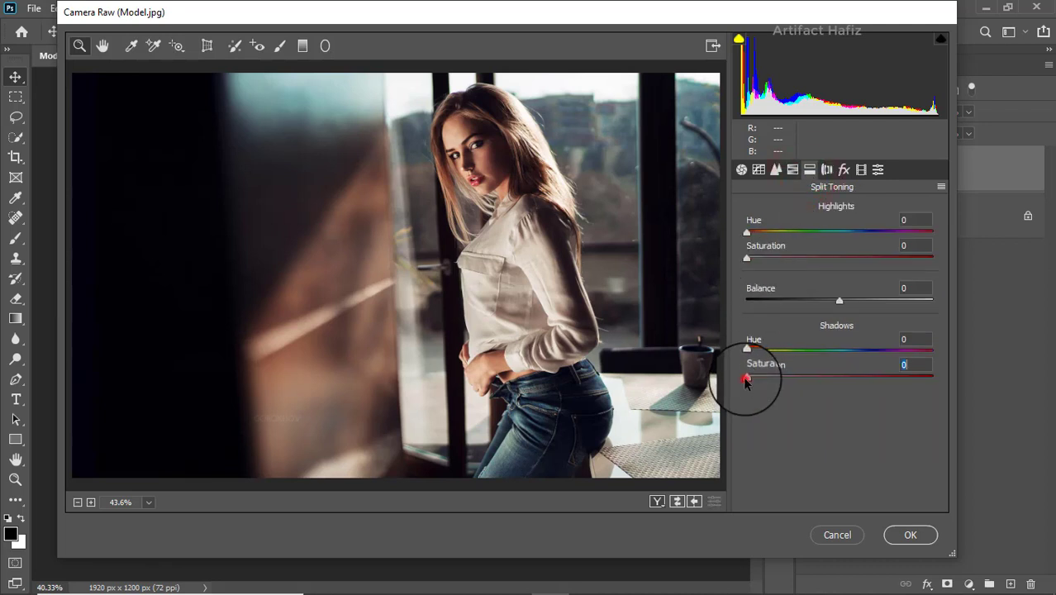
drag(745, 380, 829, 374)
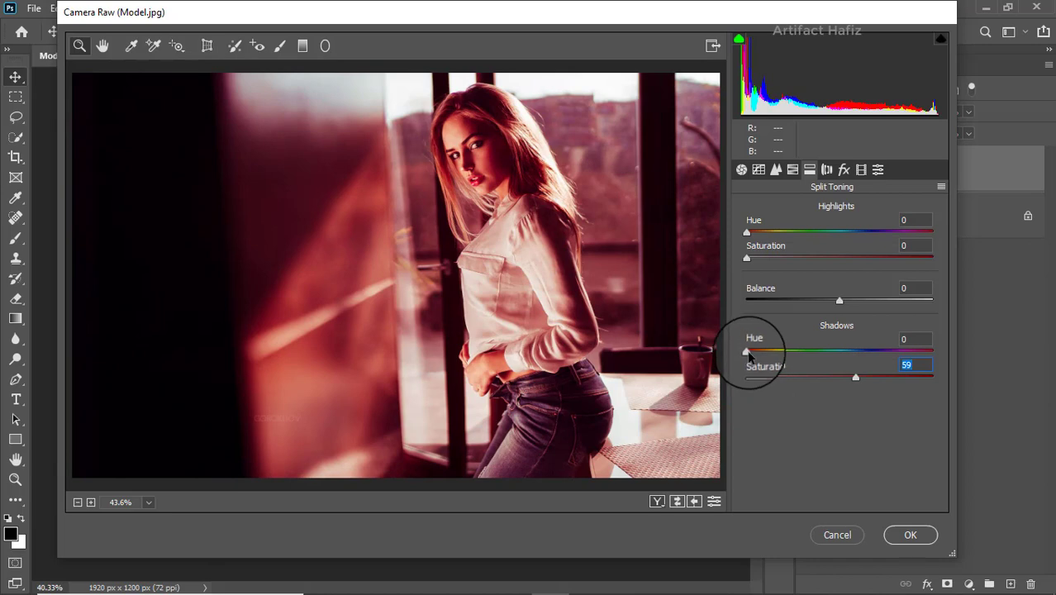
drag(749, 355, 789, 378)
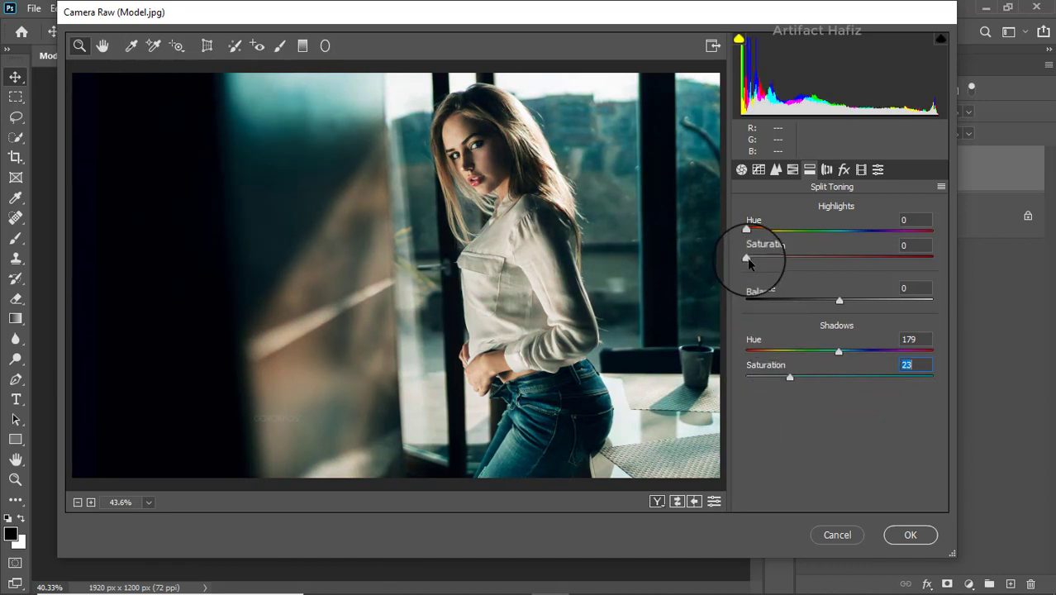
drag(747, 258, 817, 263)
drag(746, 229, 777, 258)
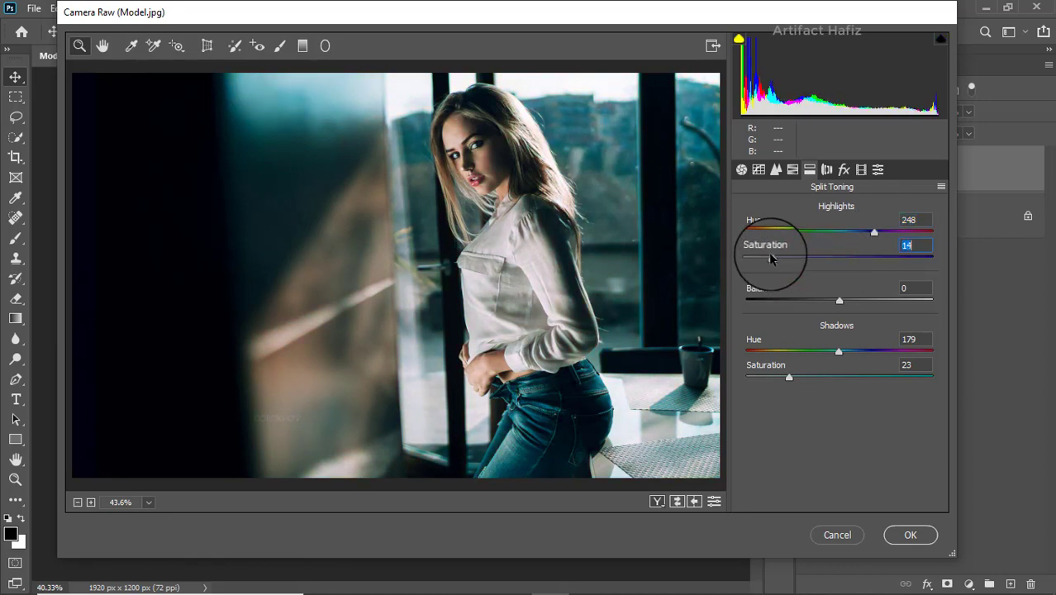
Set the calibration saturation to +18 for Red Primary, +16 for Green Primary and +11 for Blue Primary, and apply the Camera Raw filter.
click(861, 169)
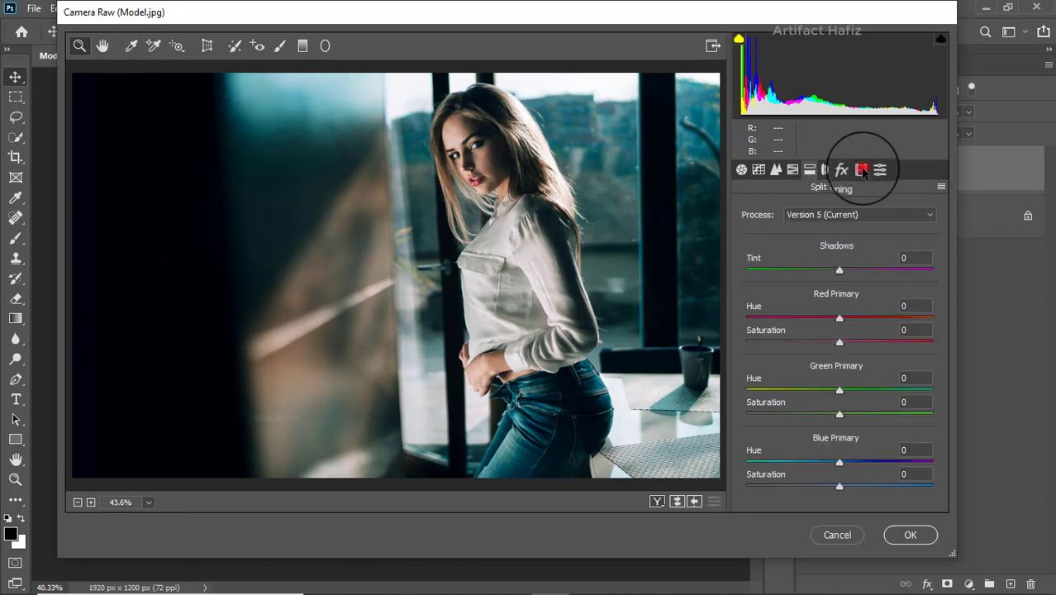
mouse_move(840, 341)
mouse_down()
mouse_move(802, 342)
mouse_move(856, 337)
mouse_up()
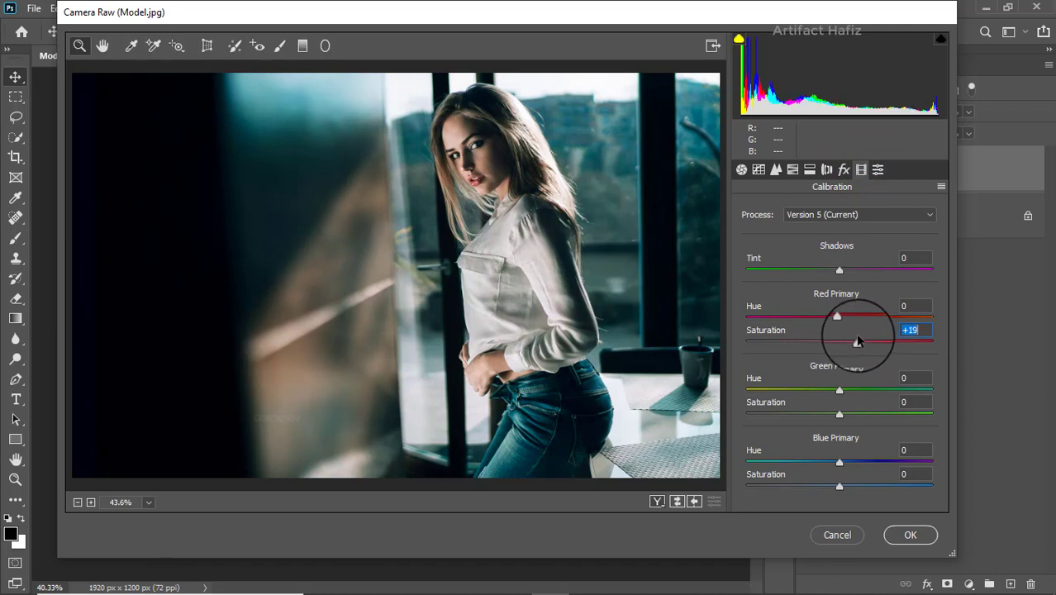
mouse_move(839, 414)
mouse_down()
mouse_move(865, 416)
mouse_move(853, 415)
mouse_up()
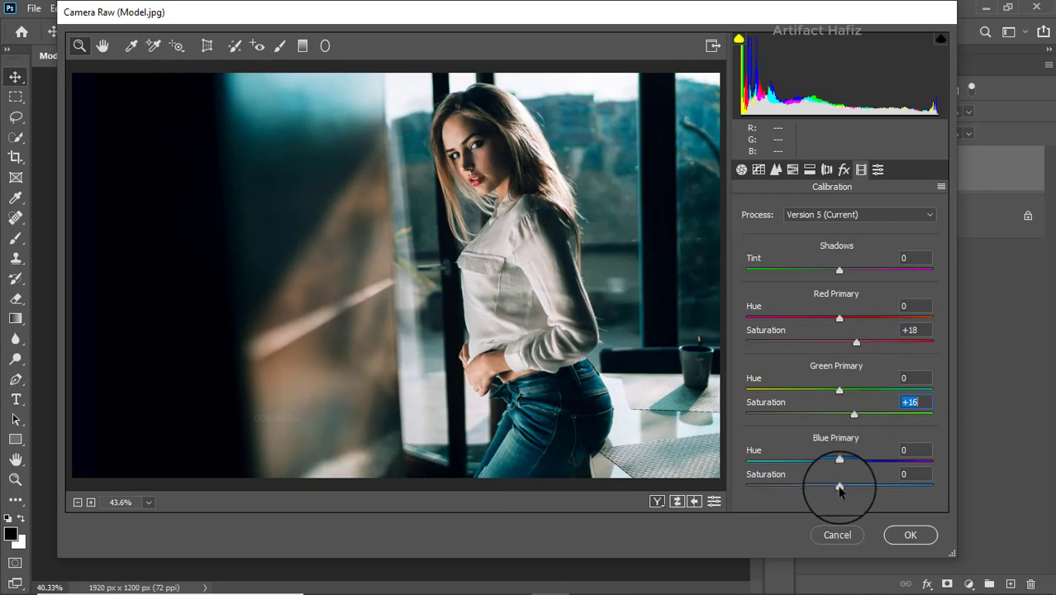
drag(839, 488, 851, 486)
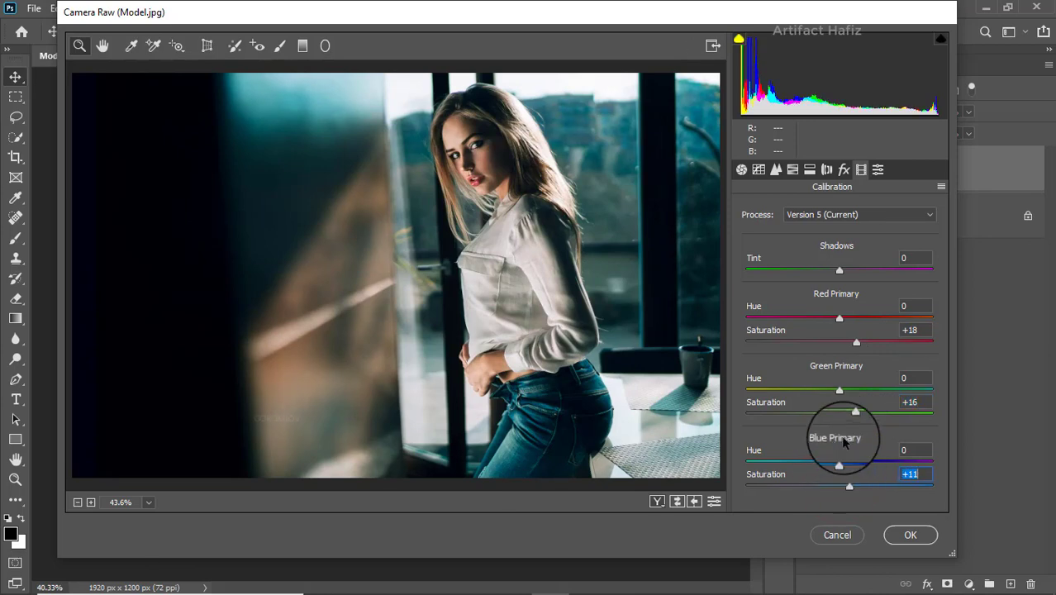
click(889, 526)
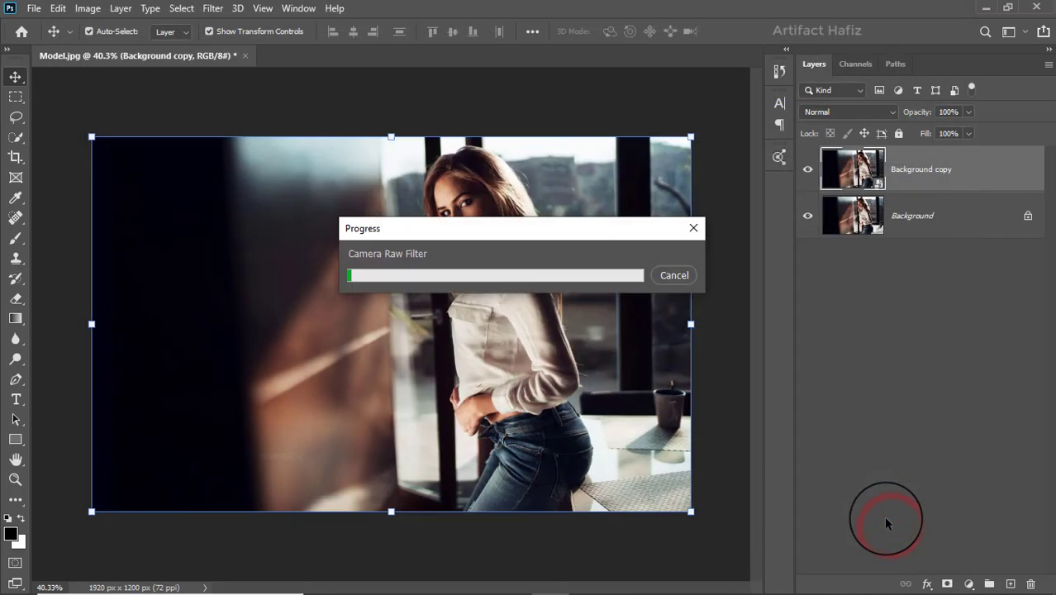
Compare the Camera Raw grade with the original photo by hiding and reshowing the Background copy layer.
click(807, 170)
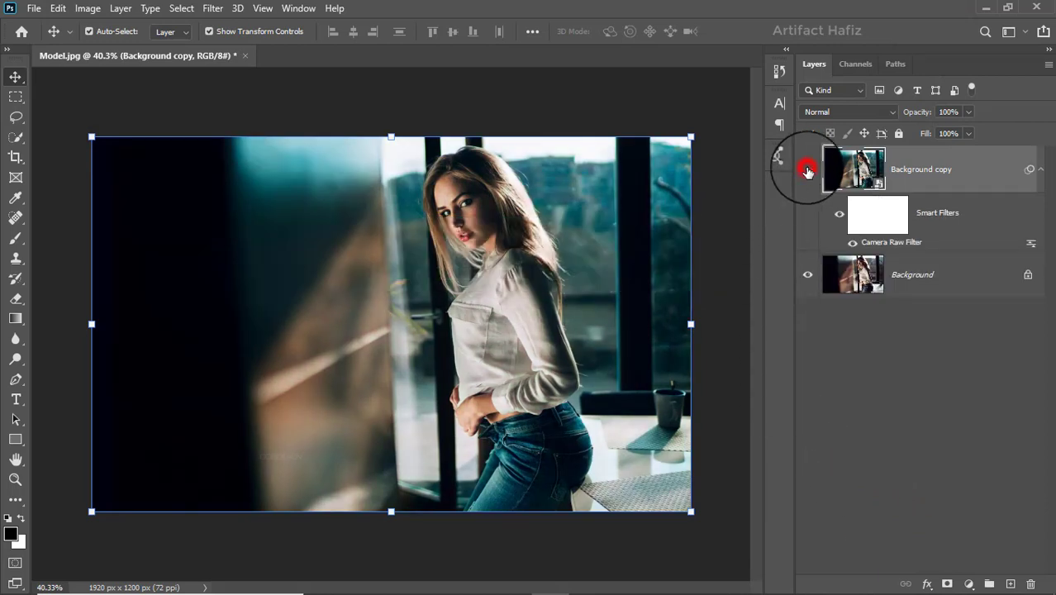
click(807, 170)
click(940, 170)
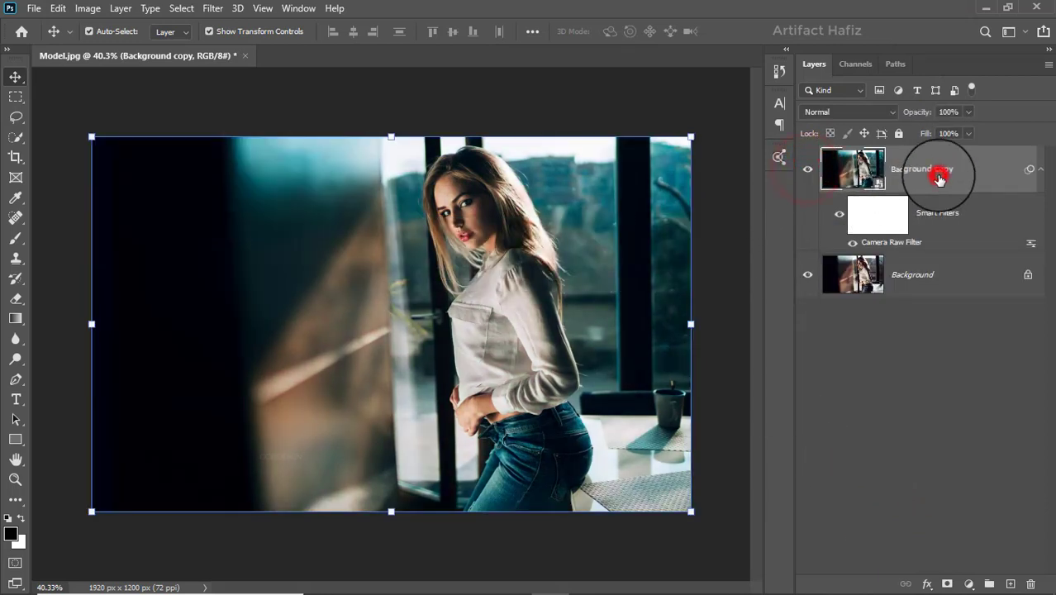
Add a Color Lookup adjustment layer above Background copy with the Crisp_Winter.look 3D LUT and set its opacity to 10%.
click(968, 584)
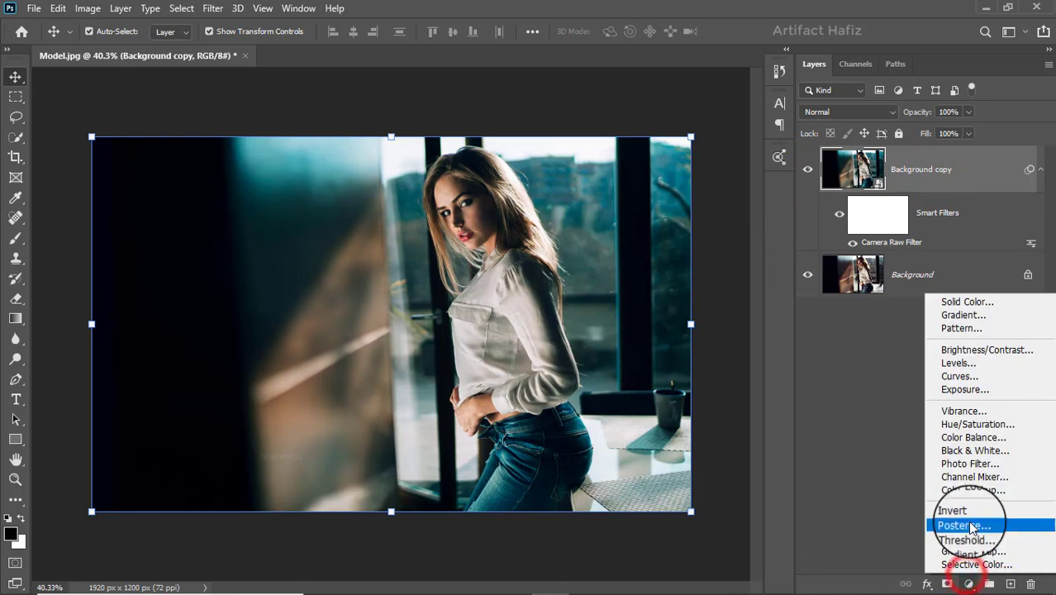
click(973, 491)
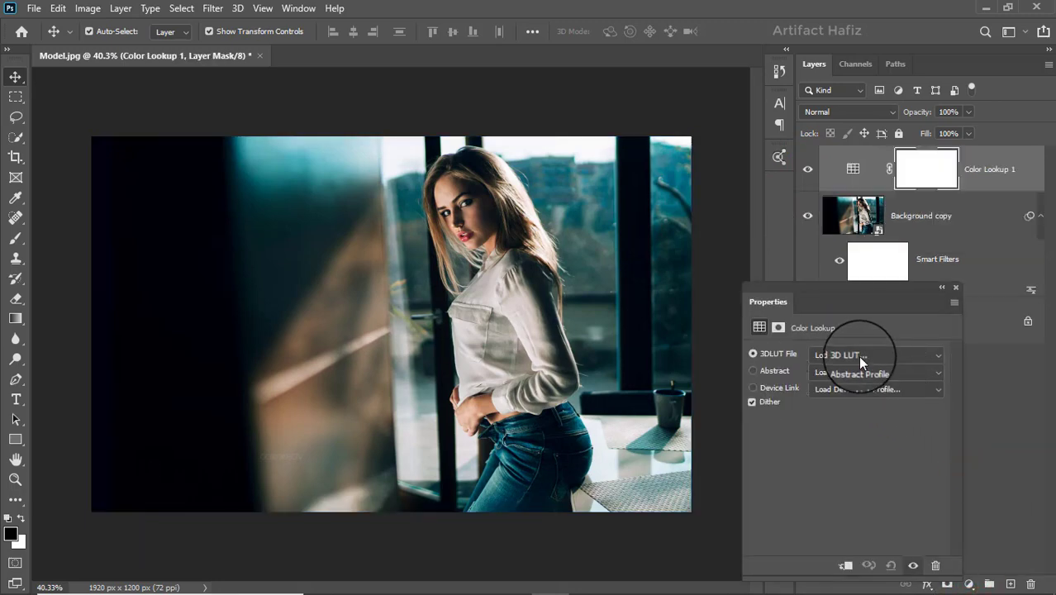
click(859, 355)
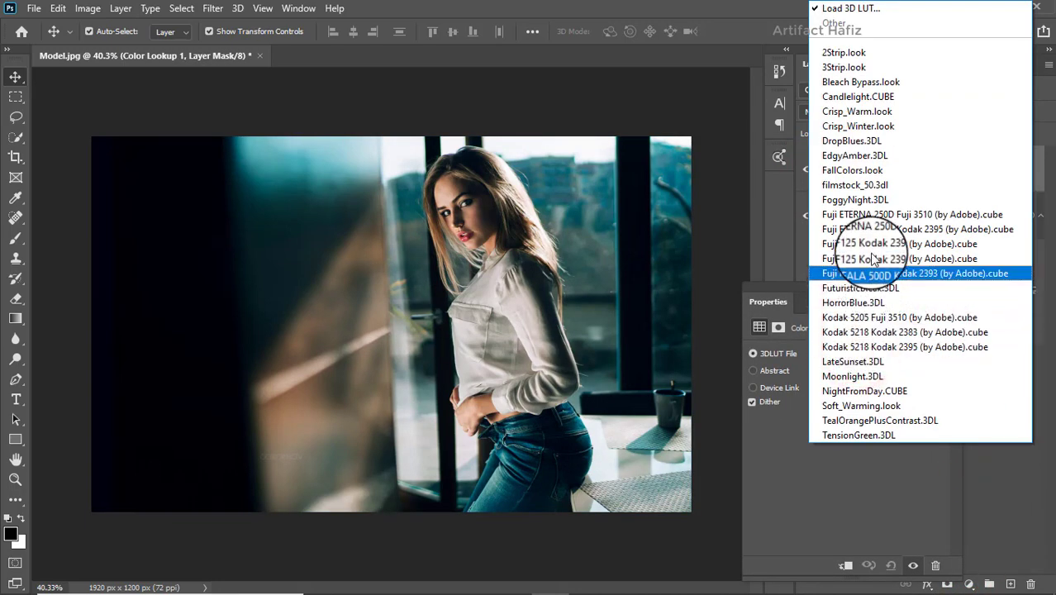
click(864, 126)
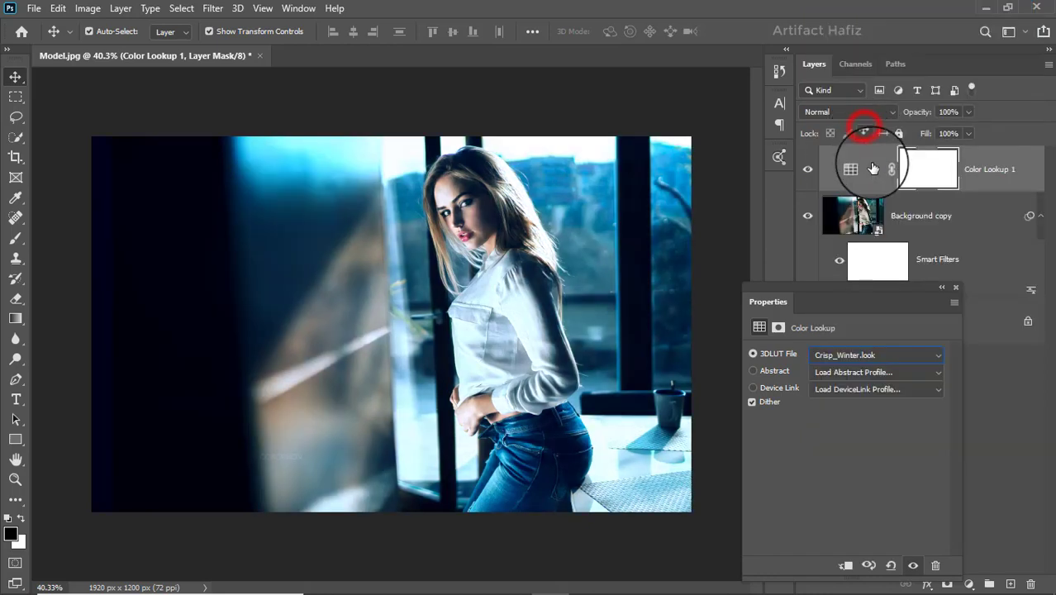
click(954, 287)
click(968, 110)
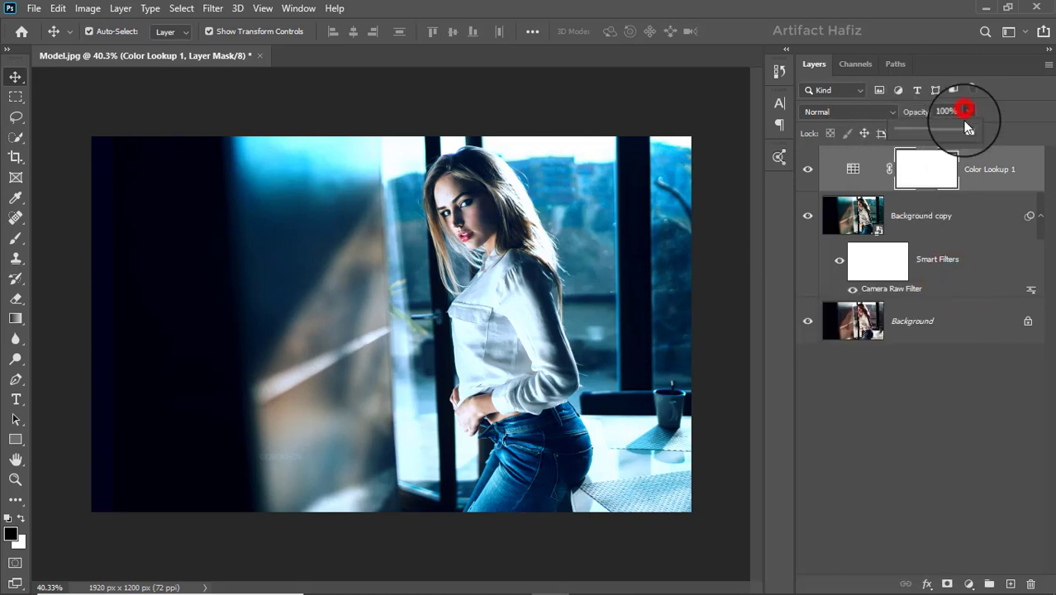
drag(966, 129, 903, 129)
click(983, 158)
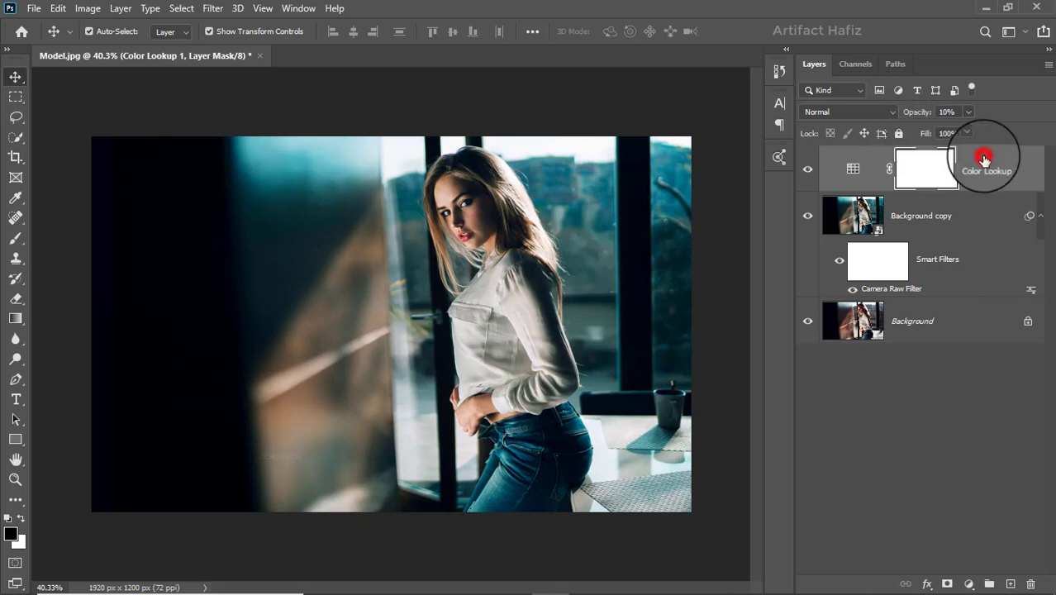
Add a second Color Lookup adjustment layer using the Fuji F125 Kodak 2395 (by Adobe).cube LUT and set its opacity to 59%.
click(967, 583)
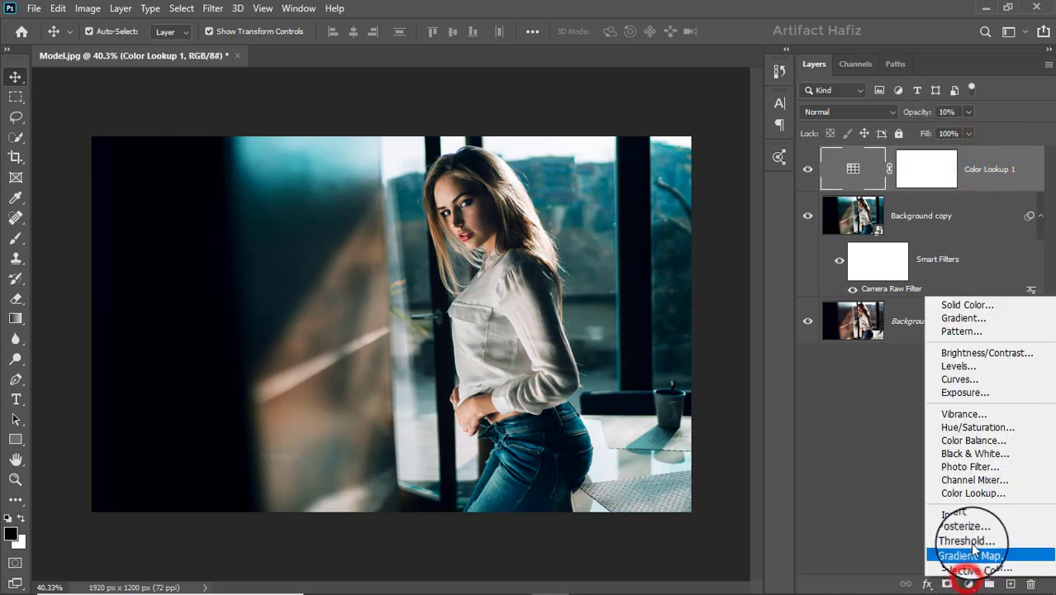
click(975, 492)
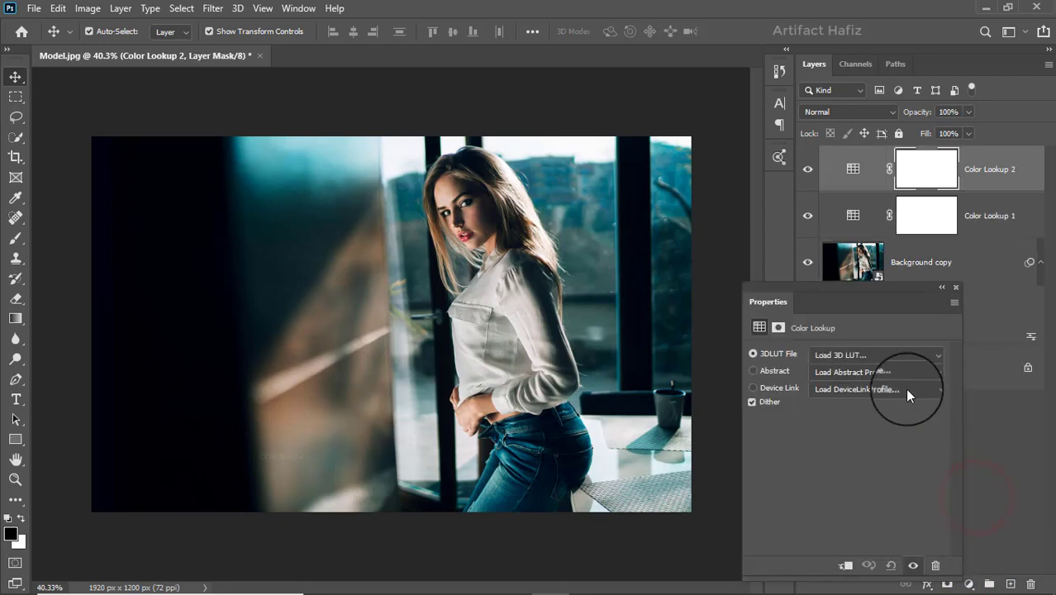
click(886, 356)
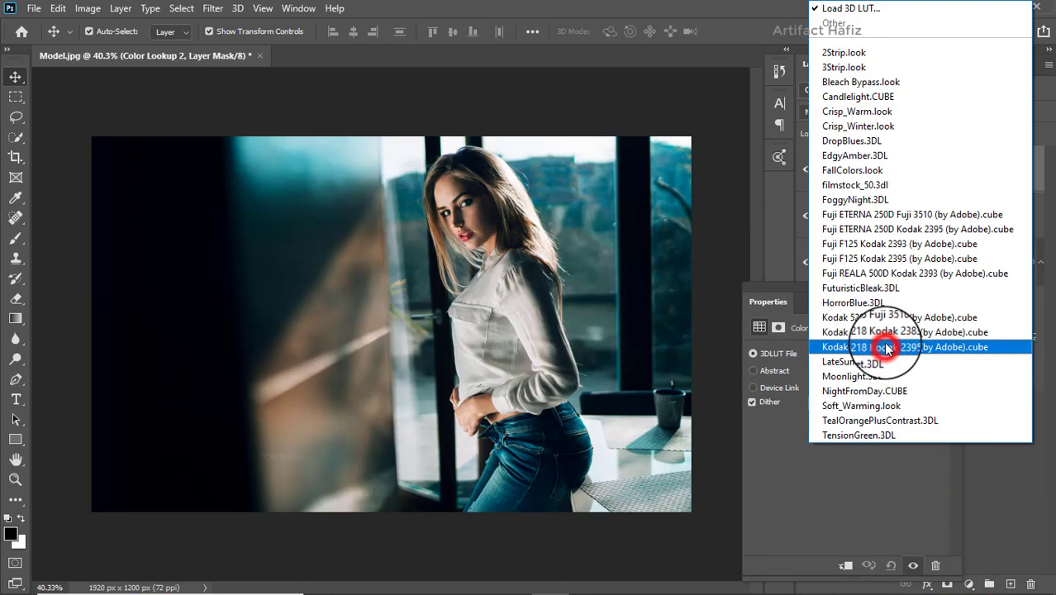
click(894, 263)
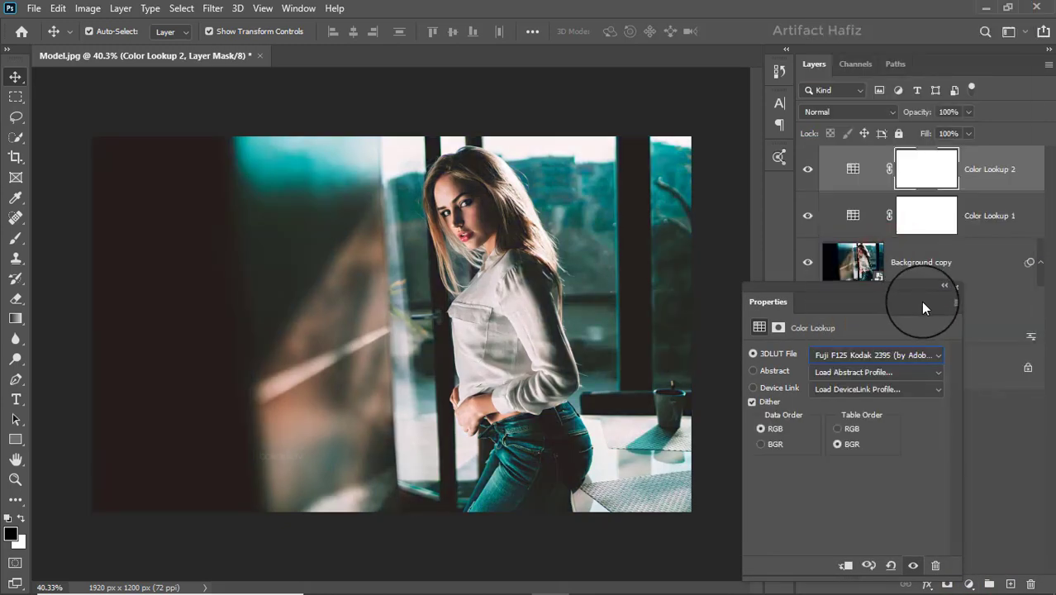
click(956, 289)
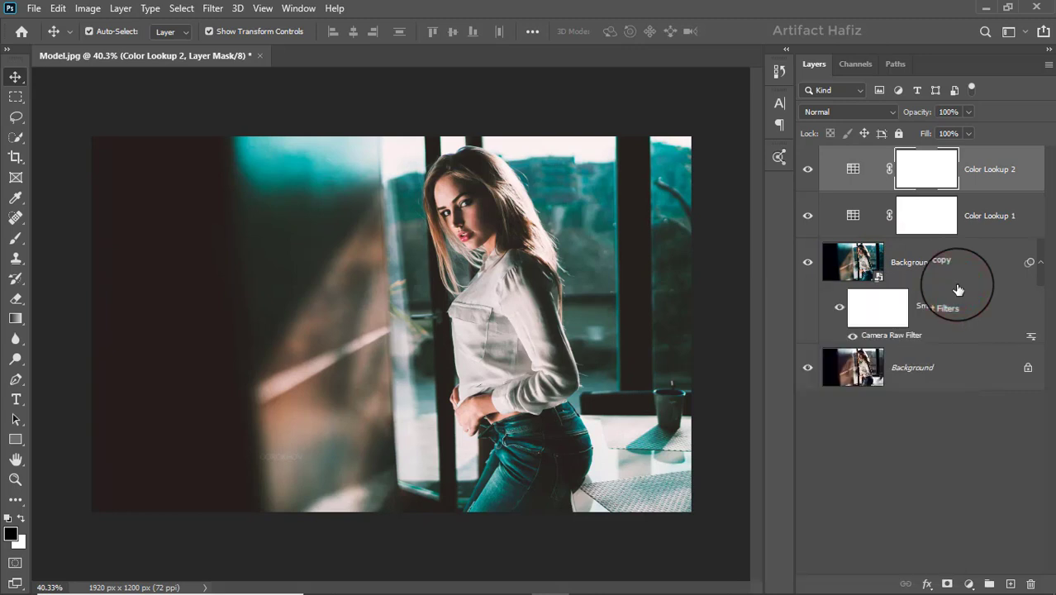
click(990, 169)
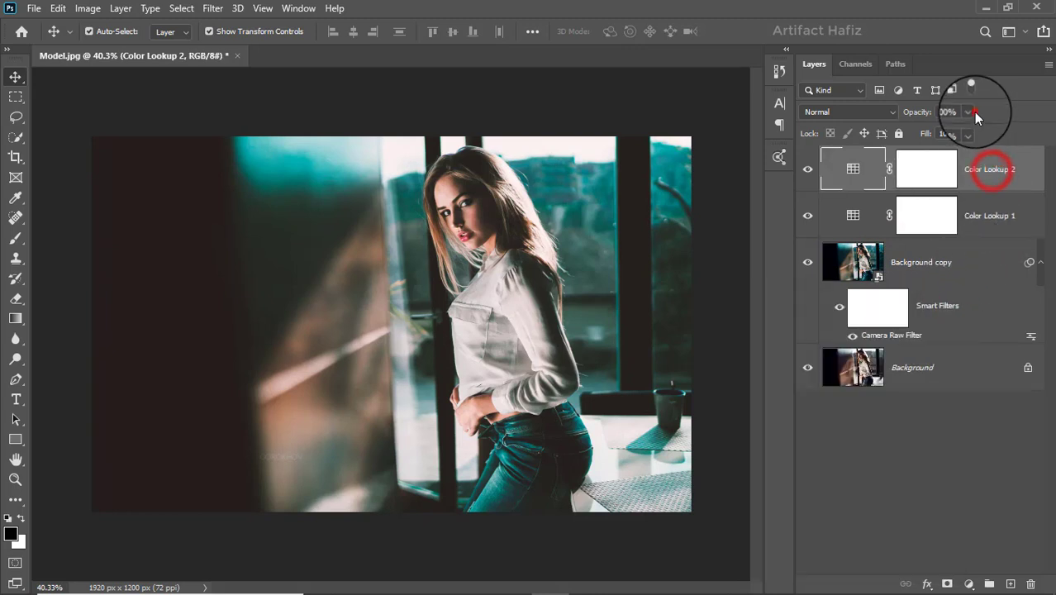
click(969, 111)
drag(970, 132, 941, 137)
click(987, 171)
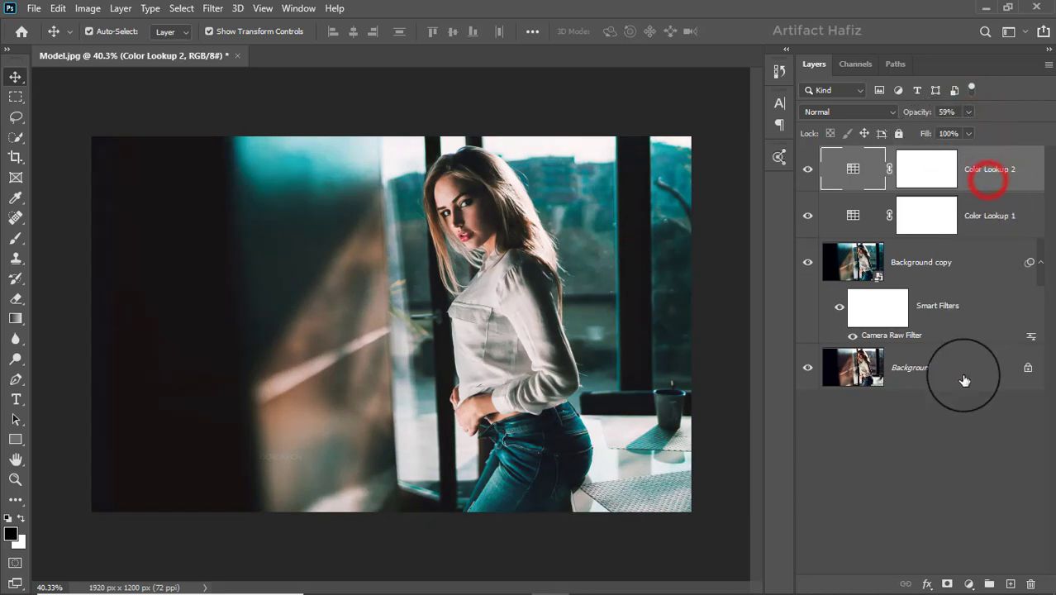
Add a Curves adjustment layer on top and shape a gentle RGB S-curve with slightly lowered shadows and a highlight point.
click(968, 584)
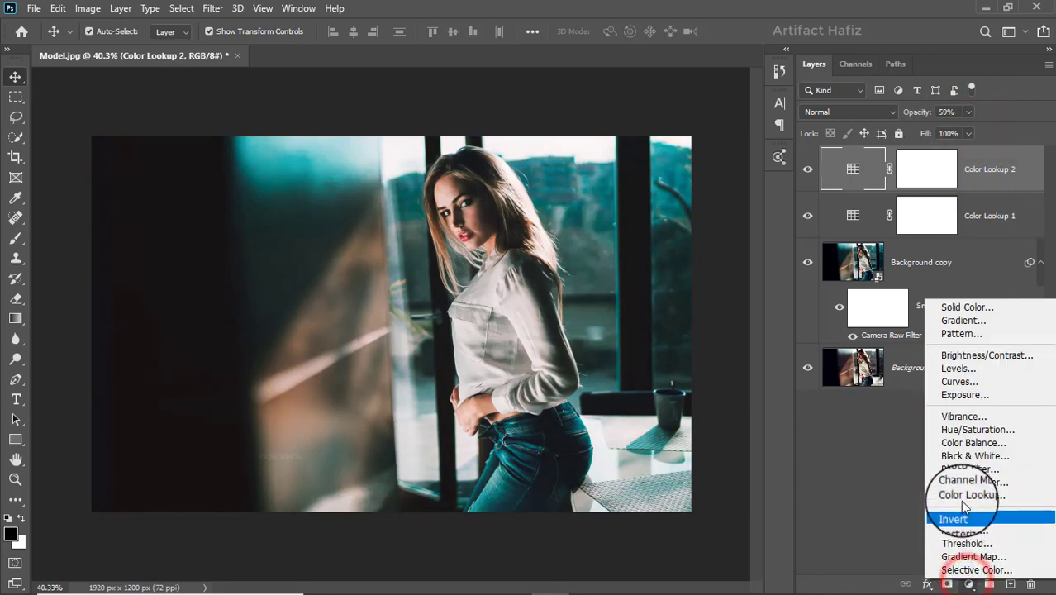
click(956, 381)
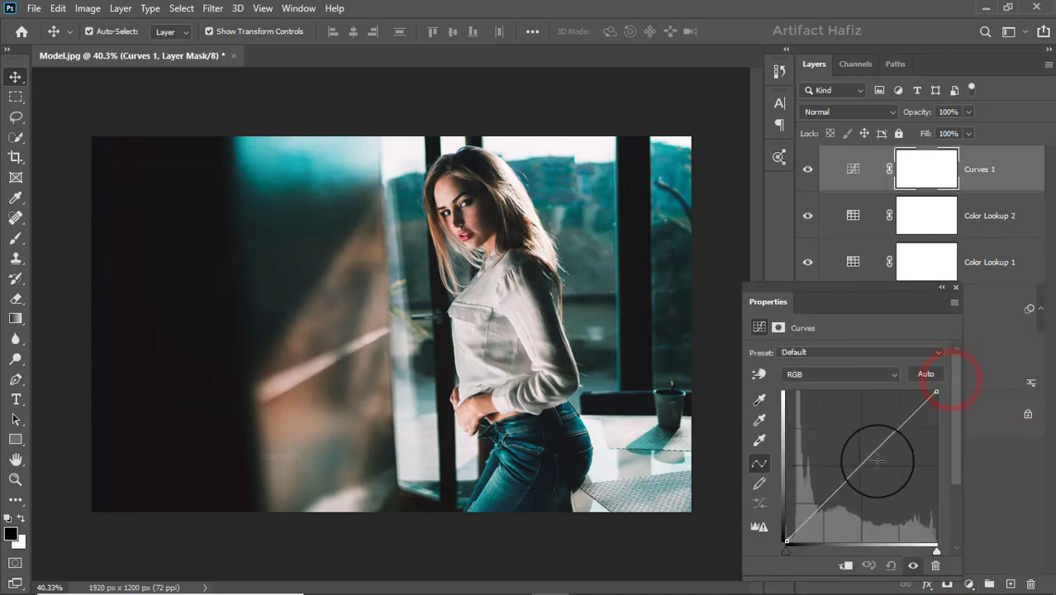
click(837, 490)
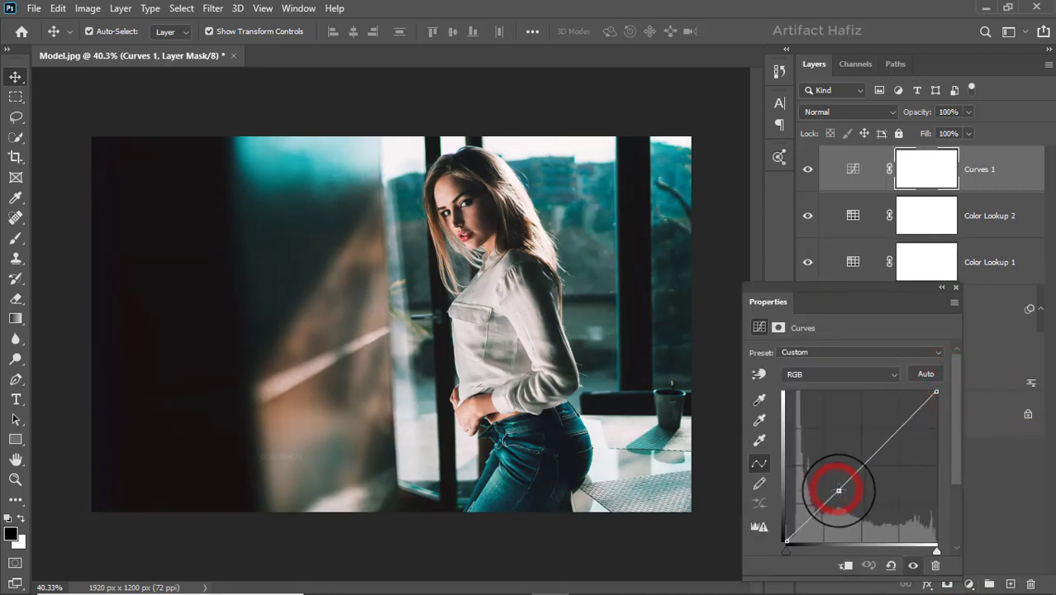
drag(840, 491, 830, 499)
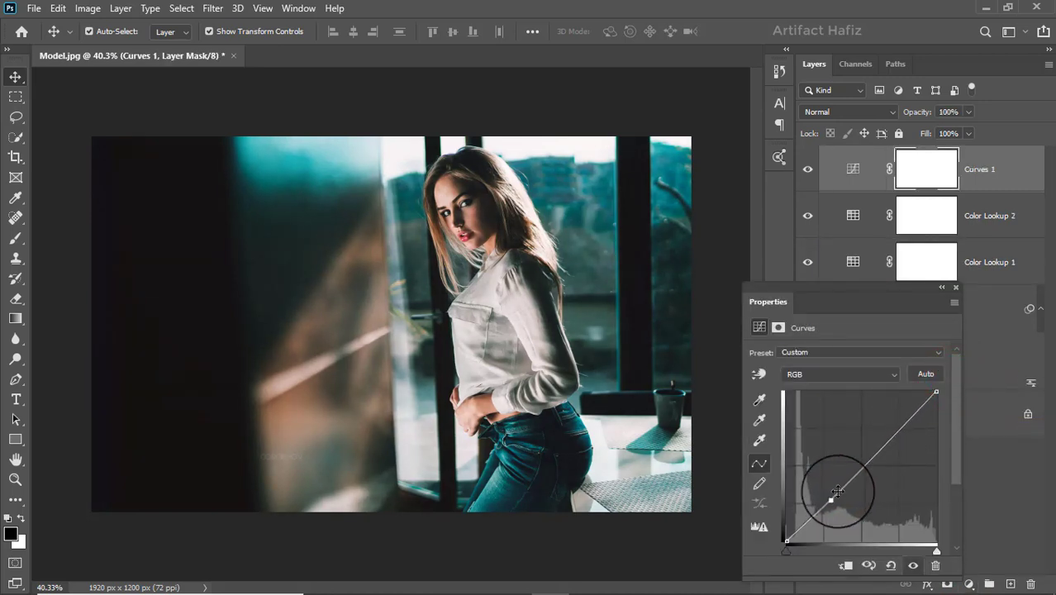
drag(902, 424, 901, 425)
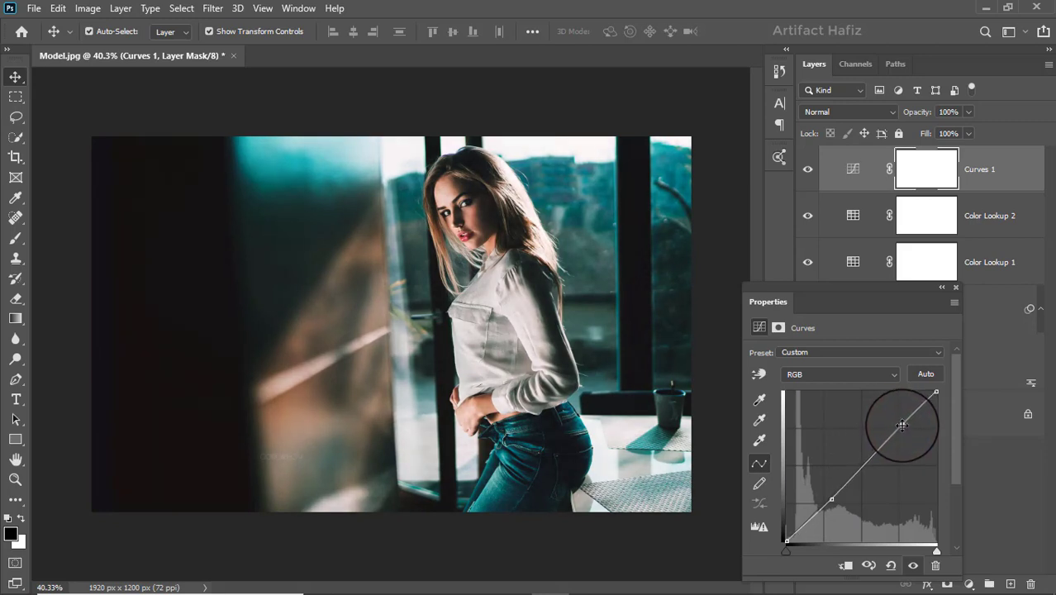
click(957, 287)
Add a Levels adjustment layer on top and set its RGB white input level to 253.
click(970, 582)
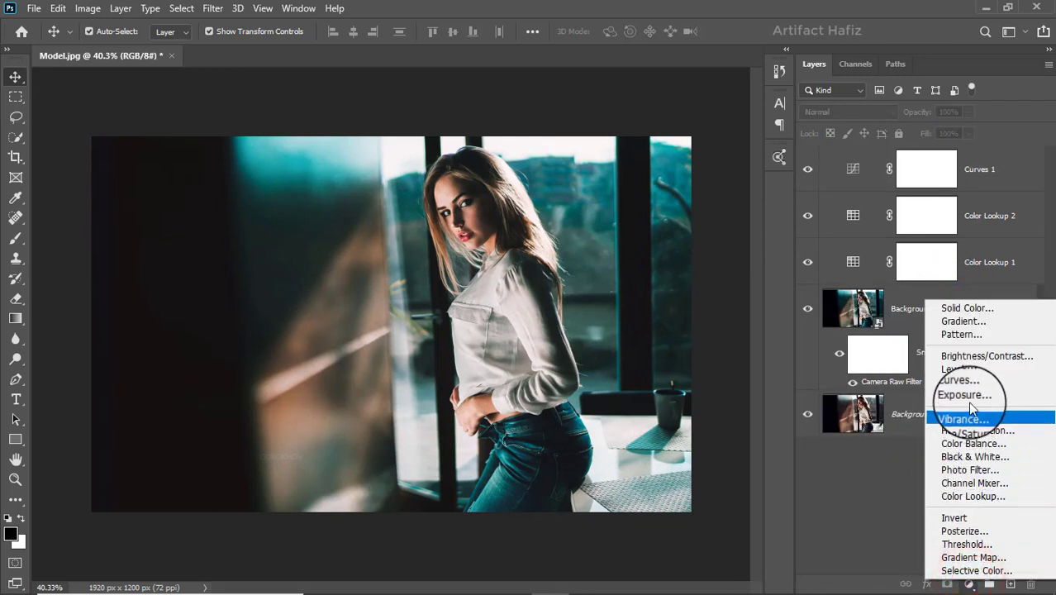
click(968, 373)
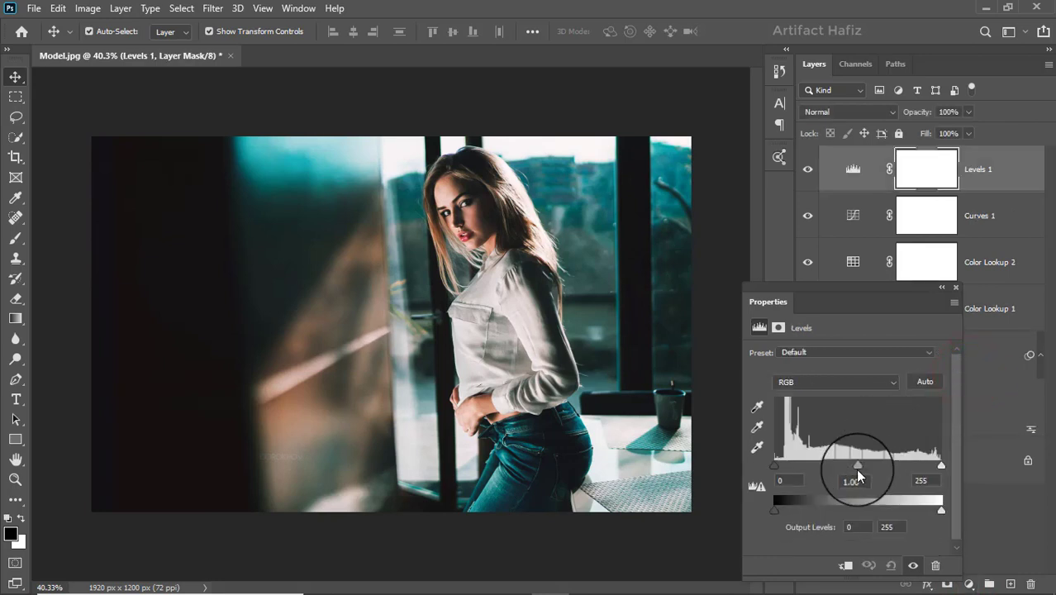
drag(772, 465, 775, 469)
drag(941, 466, 940, 468)
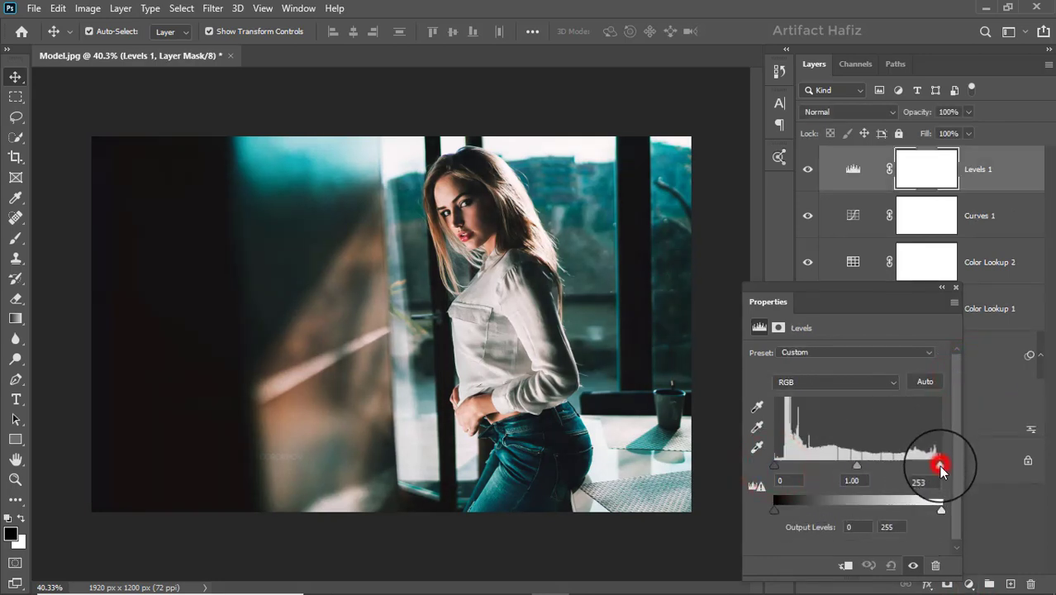
click(955, 287)
Stamp all visible layers into a new layer above Levels 1 and convert it for smart filters.
click(988, 168)
key(ctrl+alt+shift+e)
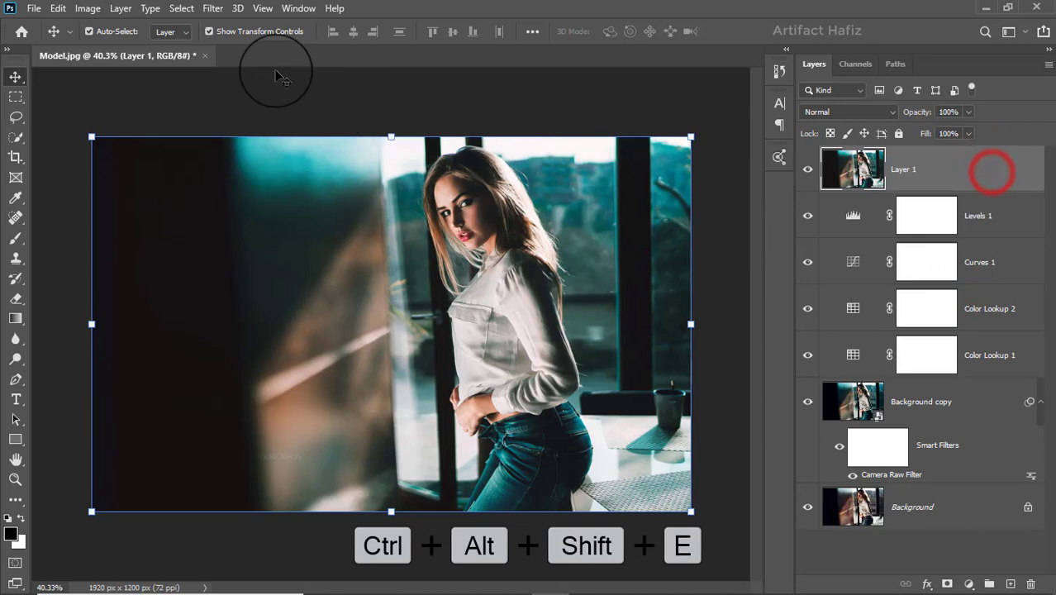
click(212, 8)
click(223, 47)
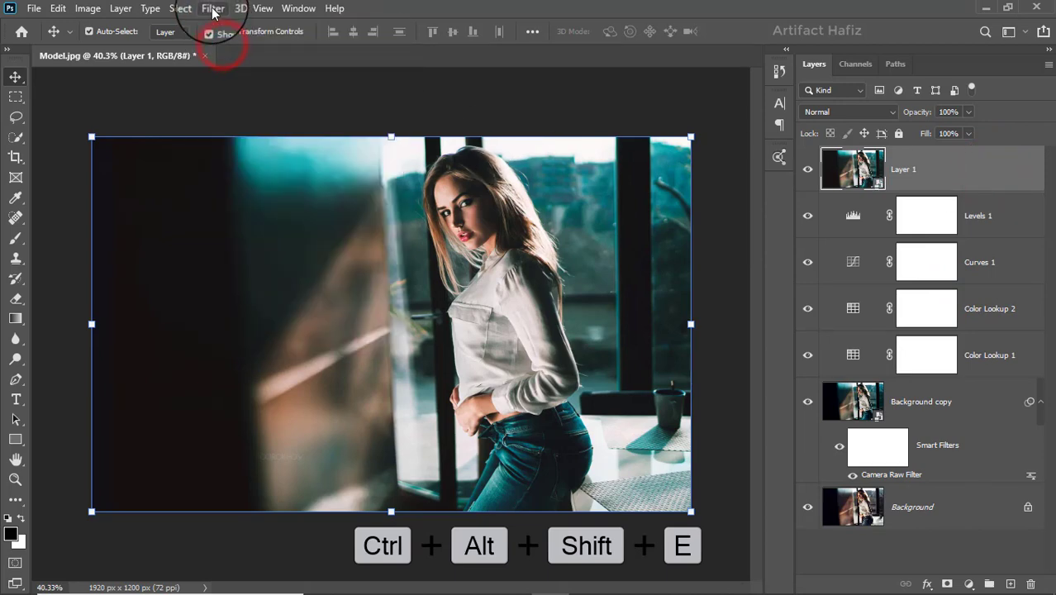
Apply the Color Efex Pro 4 Cross Processing filter to the stamped layer with method B02 and strength 21%.
click(213, 8)
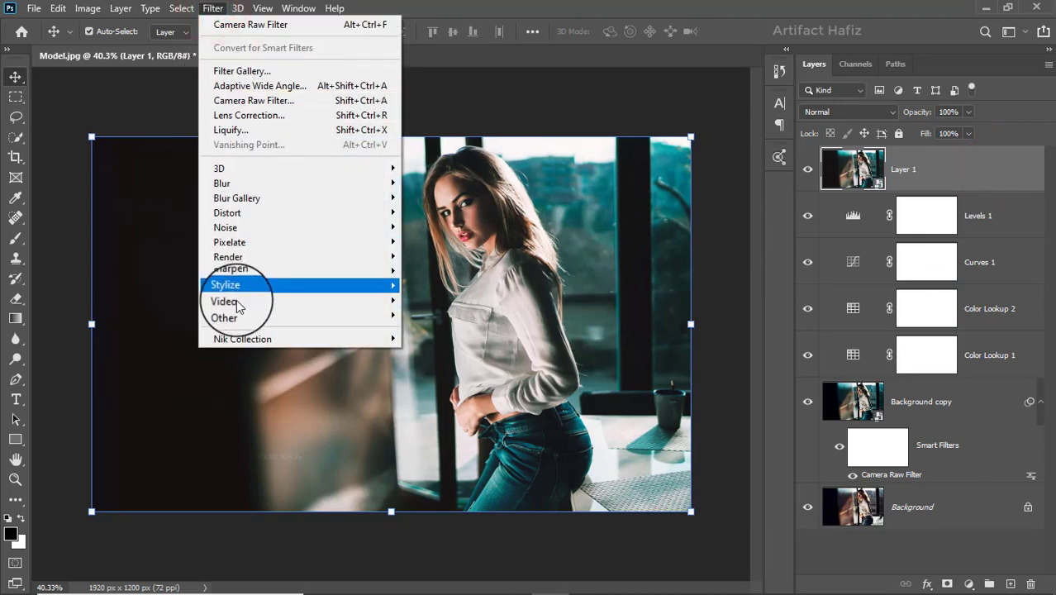
mouse_move(342, 339)
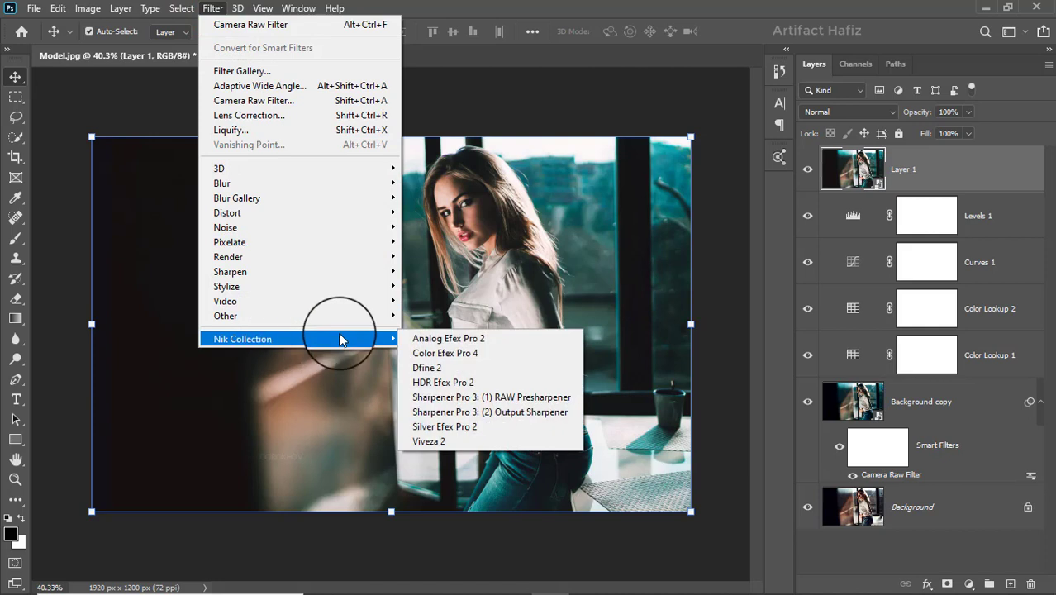
click(422, 354)
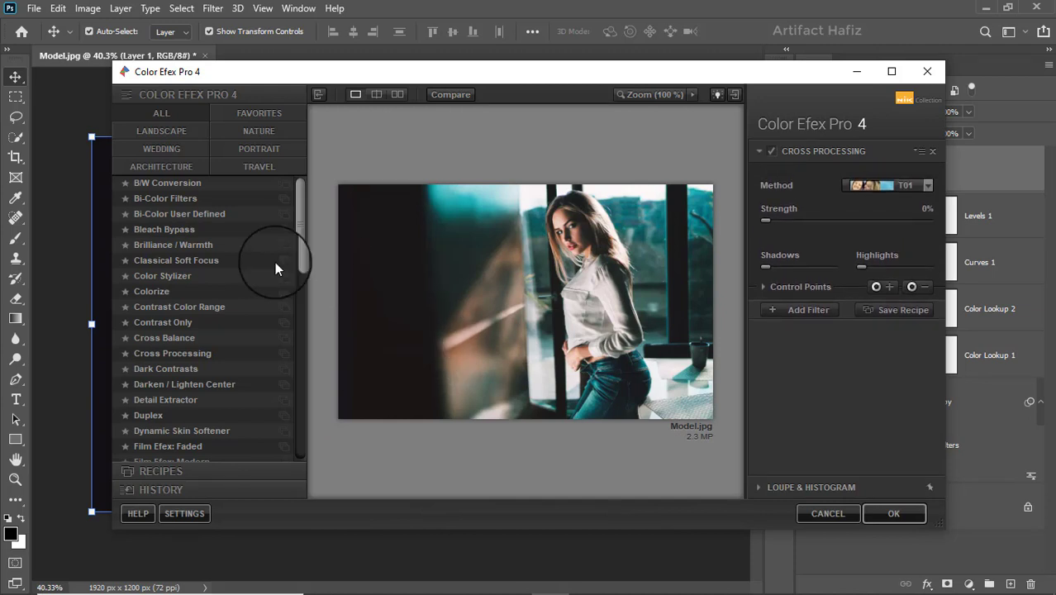
click(188, 352)
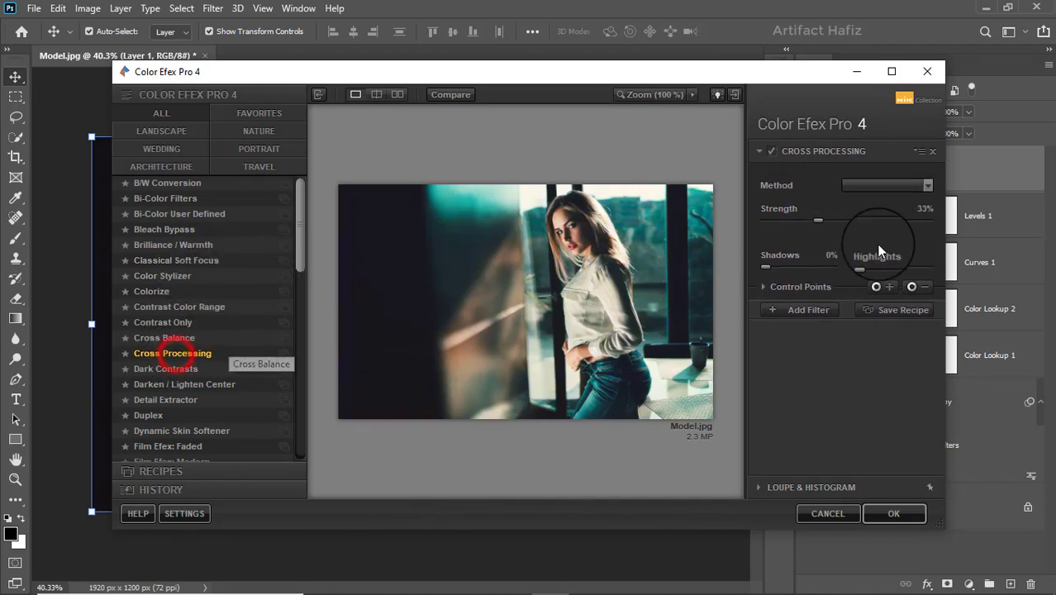
click(879, 189)
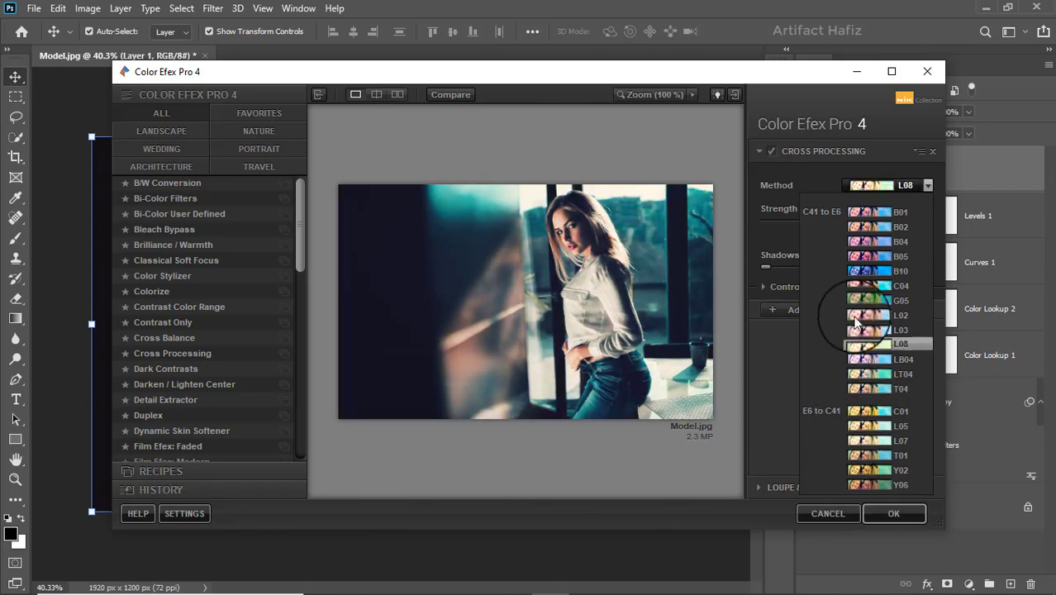
click(863, 228)
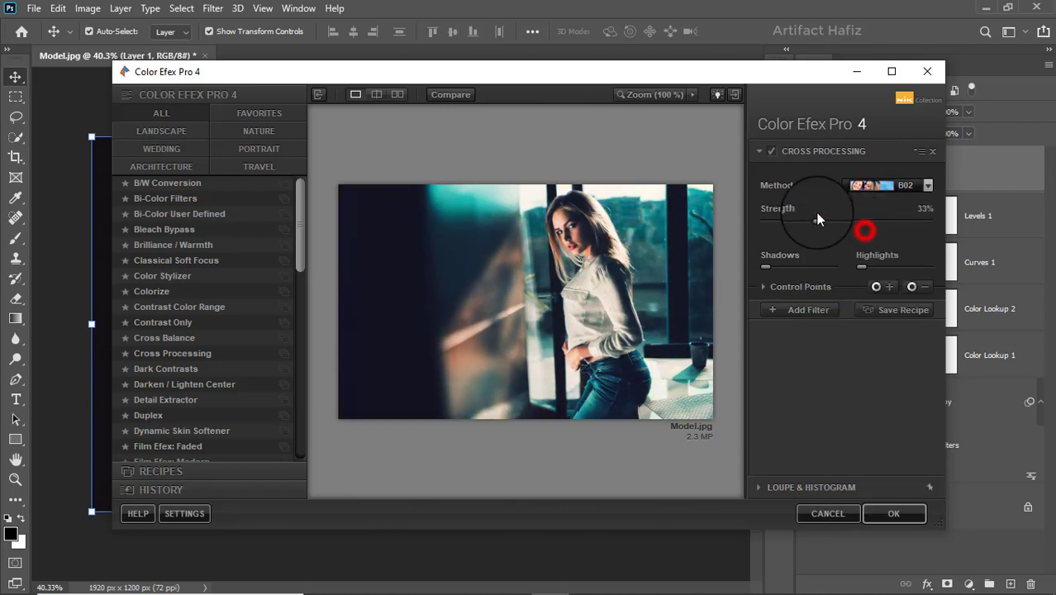
click(772, 152)
click(772, 152)
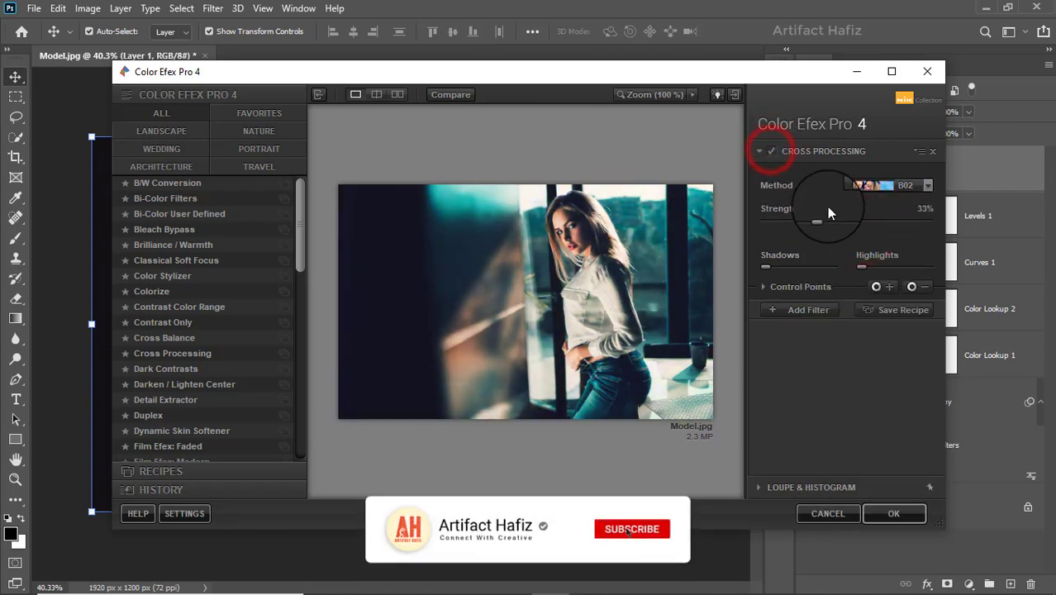
drag(815, 221, 798, 223)
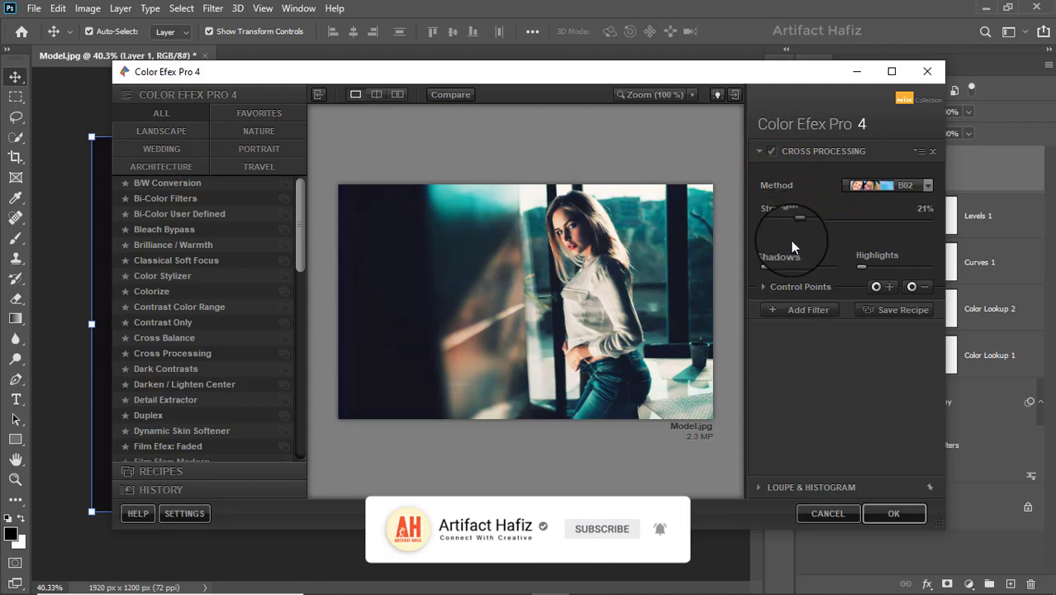
click(864, 517)
click(872, 511)
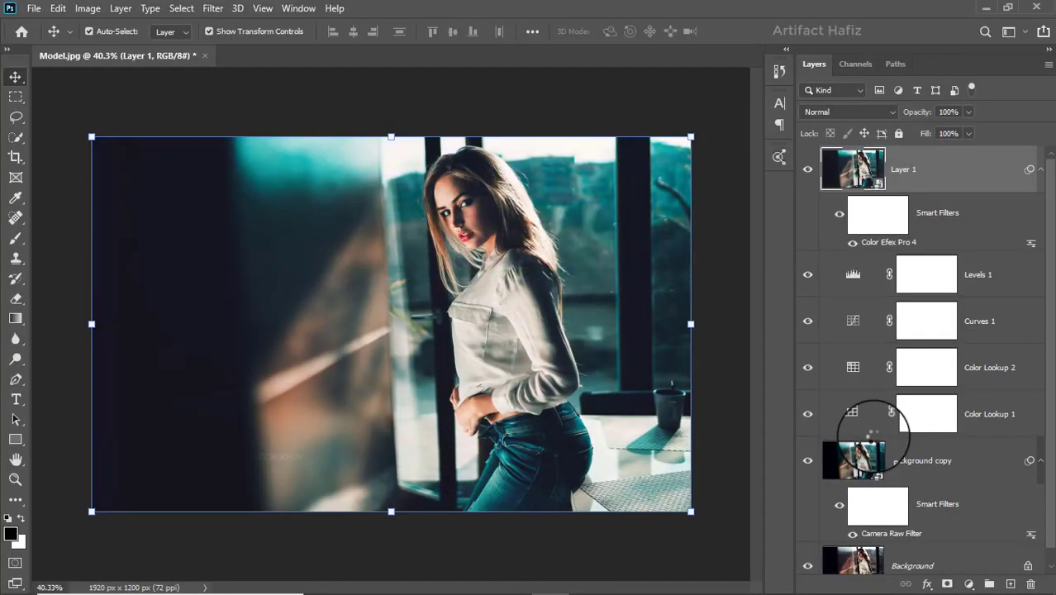
Compare the finished grade with the original photo by repeatedly showing only the Background layer and restoring the others.
scroll(851, 396, down, 1)
alt+click(808, 555)
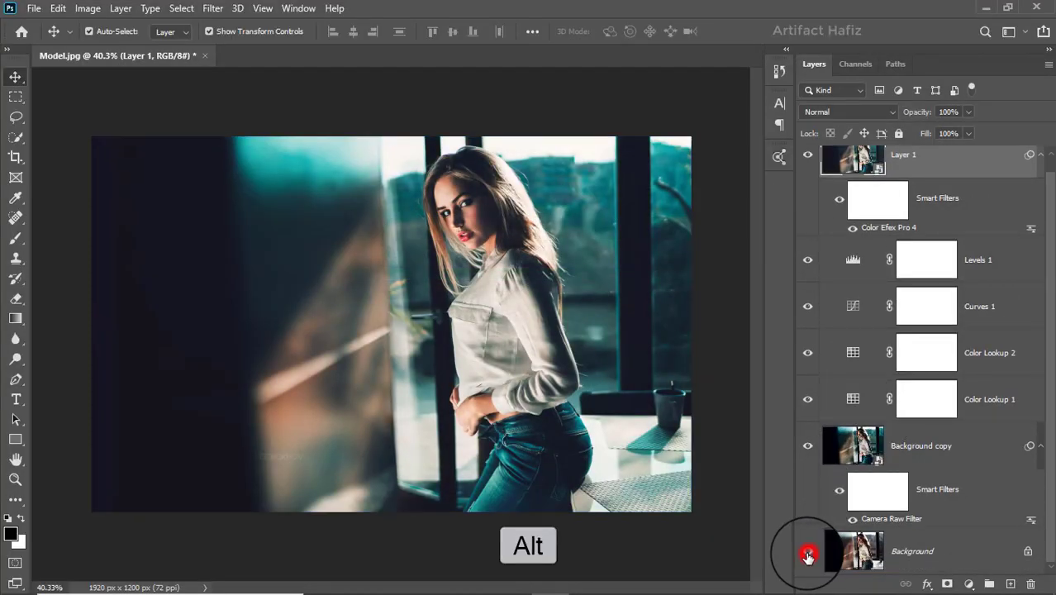
alt+click(808, 555)
alt+click(808, 556)
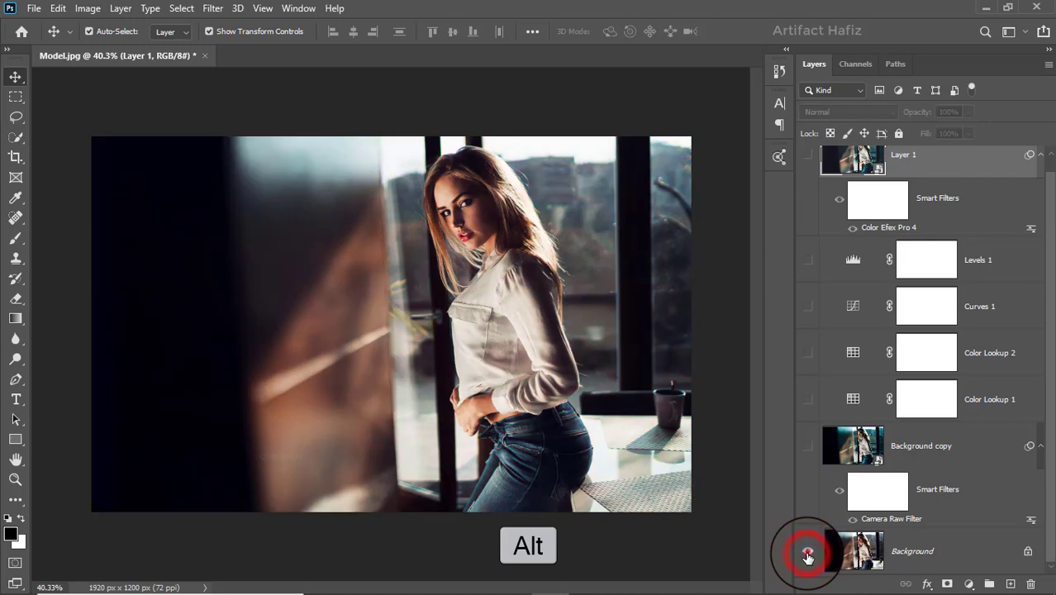
alt+click(808, 556)
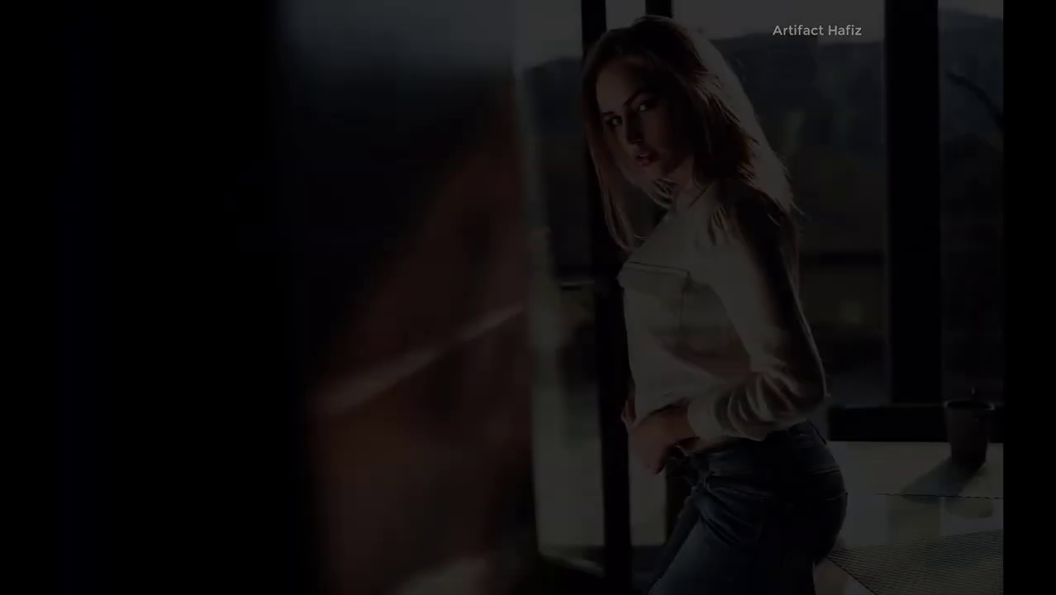